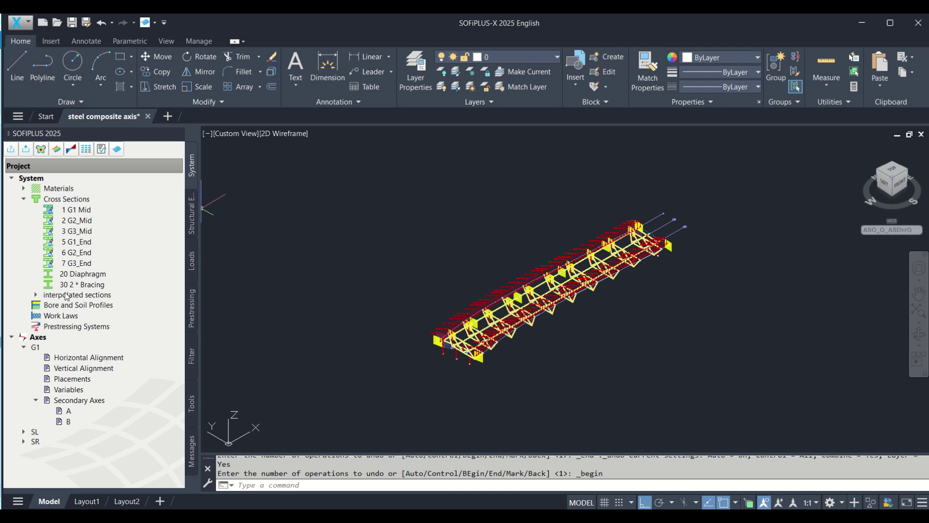
# Step: Open the variables of axis G1 and add a second variable to the list
pyautogui.click(40, 339)
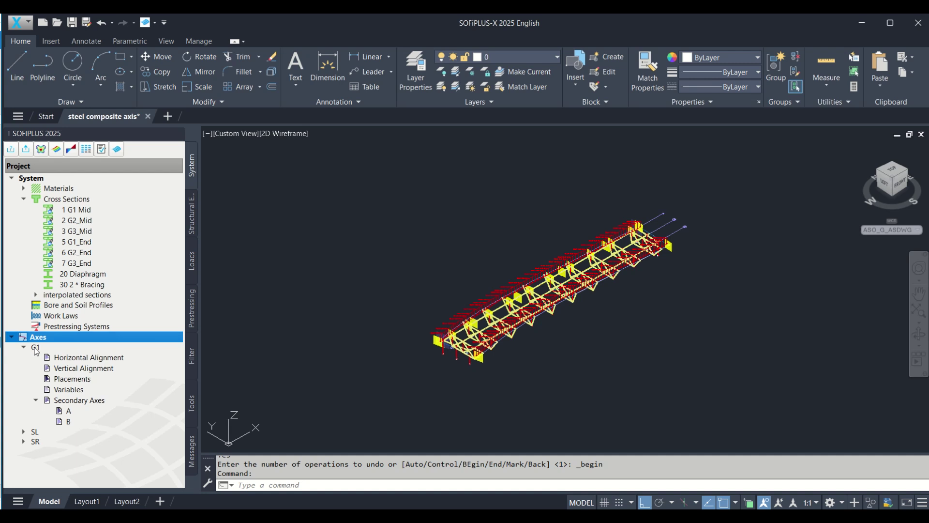
pyautogui.click(68, 391)
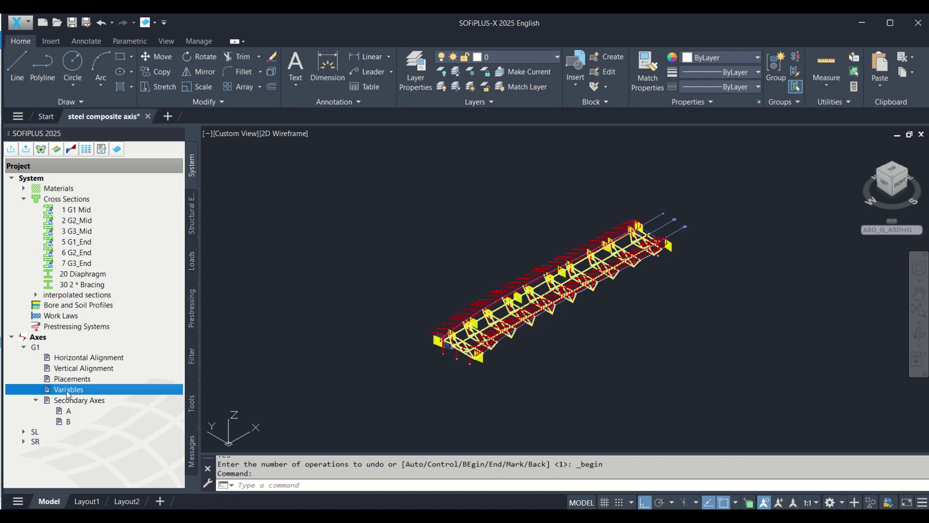
pyautogui.doubleClick(68, 391)
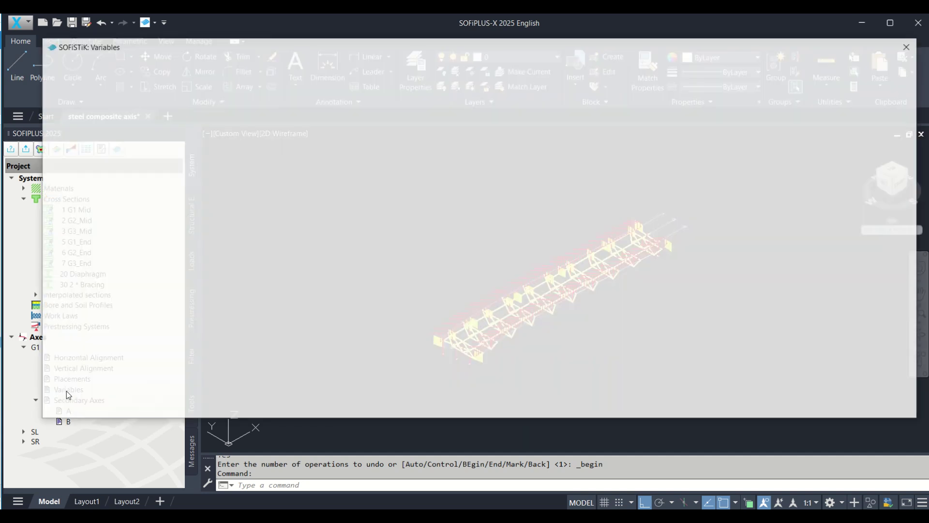
pyautogui.click(68, 68)
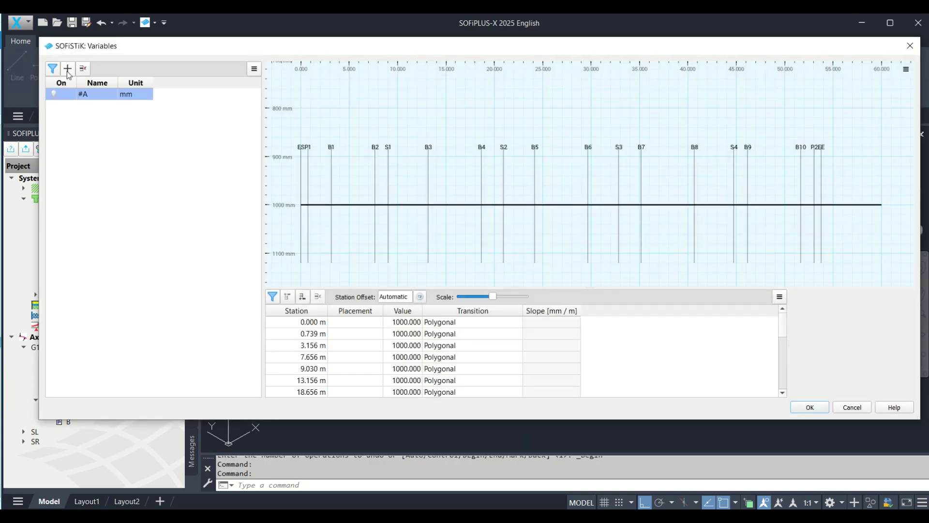
pyautogui.click(68, 68)
# Step: Rename the first variable #G1 and the second variable #G3
pyautogui.click(85, 94)
pyautogui.click(86, 94)
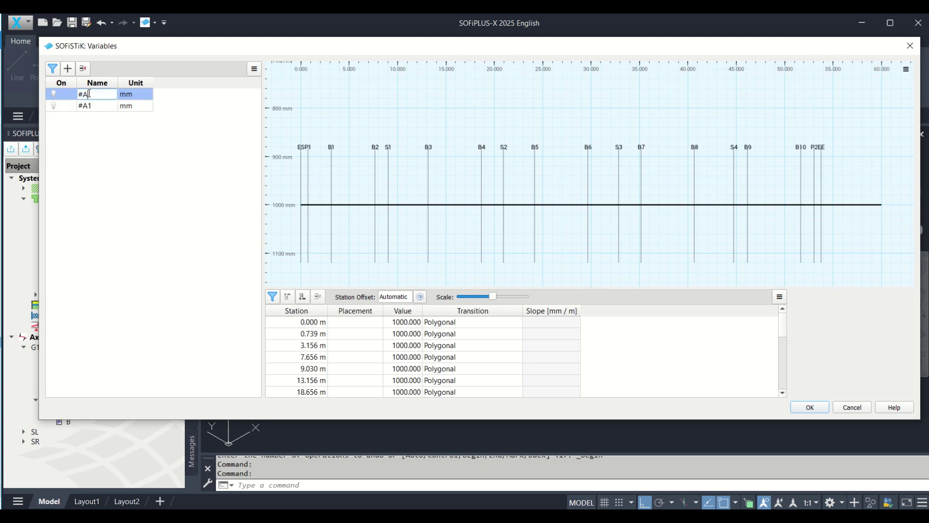
pyautogui.write('G')
pyautogui.click(94, 109)
pyautogui.click(94, 111)
pyautogui.moveTo(85, 107); pyautogui.dragTo(104, 107)
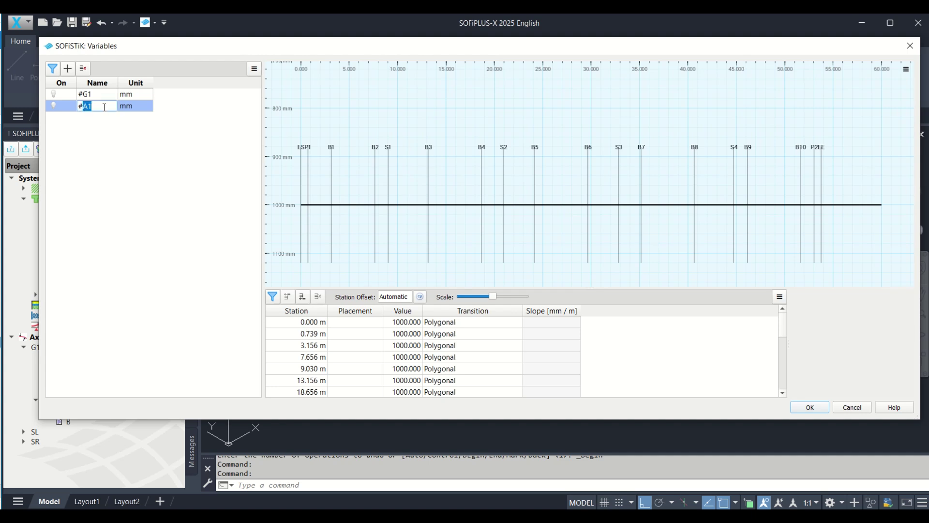
pyautogui.write('G3')
pyautogui.click(110, 153)
# Step: Assign placement ES to the first station row of variable #G1
pyautogui.click(101, 100)
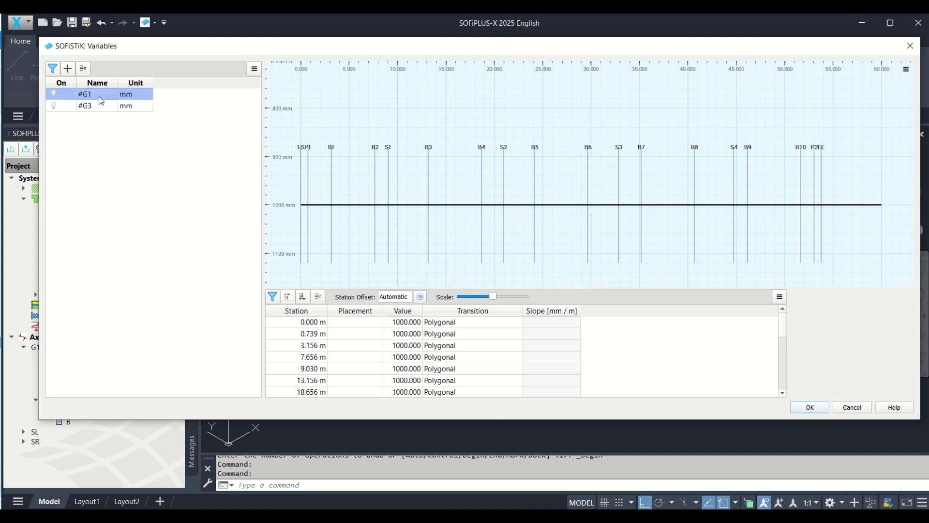
pyautogui.click(349, 325)
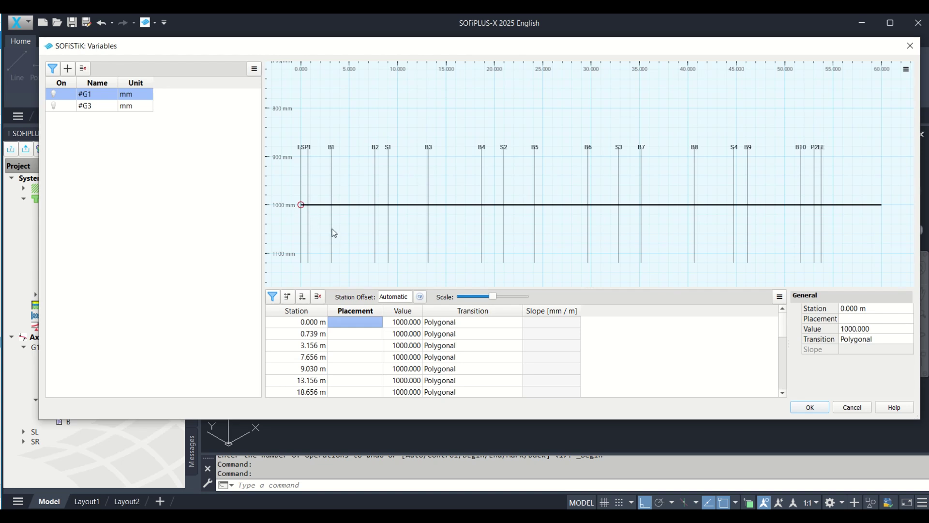
pyautogui.click(359, 322)
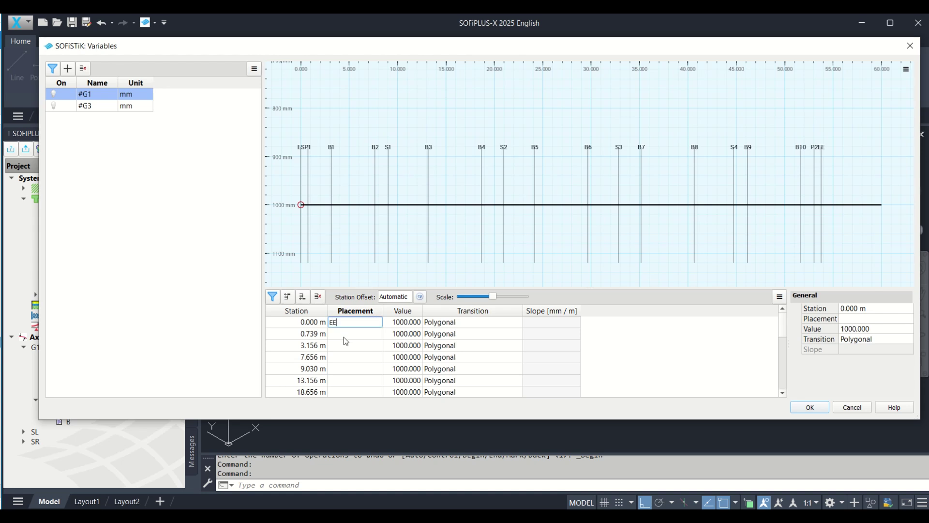
pyautogui.click(344, 337)
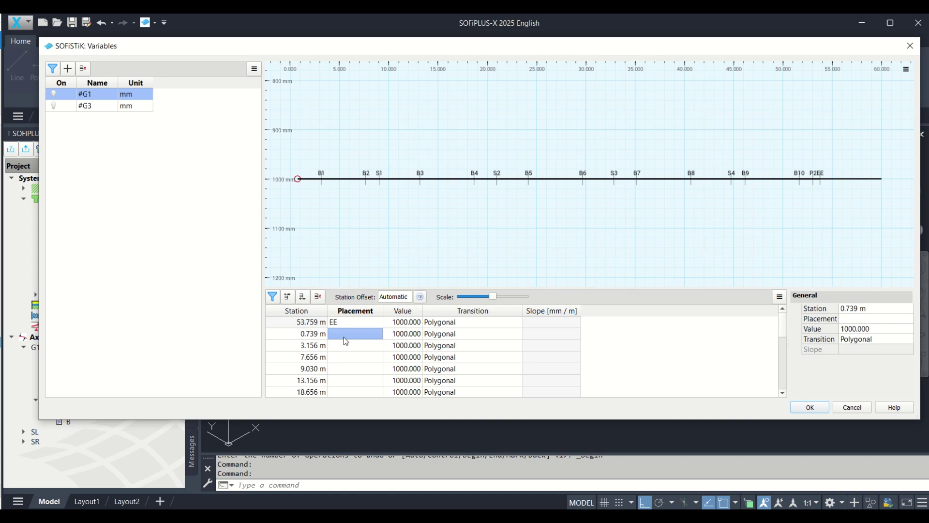
pyautogui.click(340, 323)
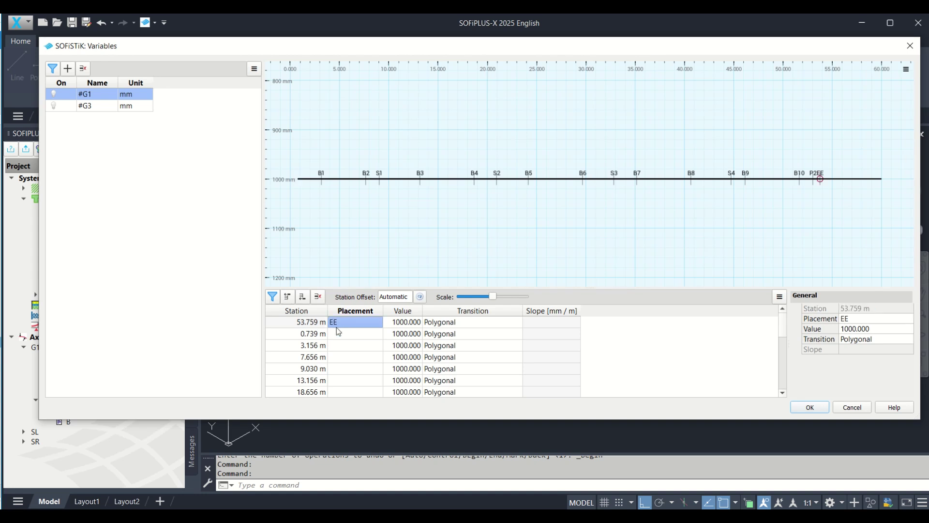
pyautogui.write('ES')
pyautogui.click(337, 332)
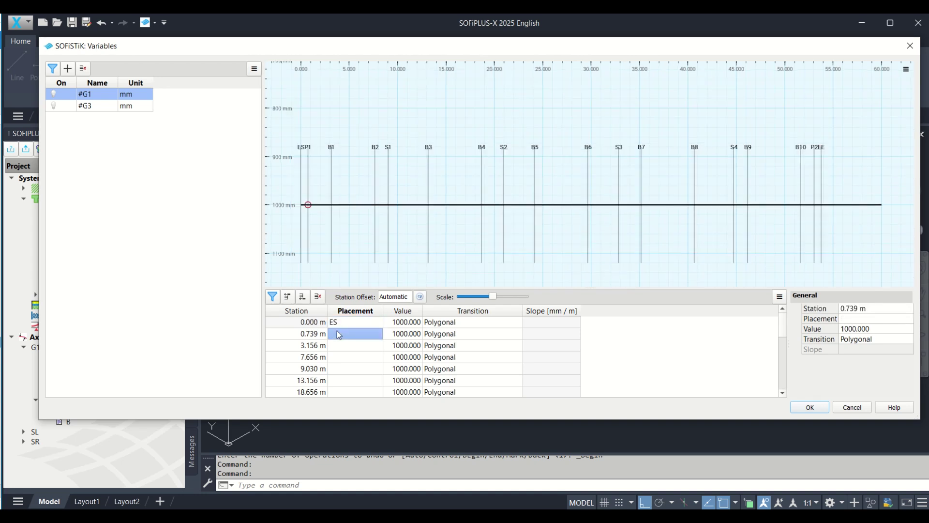
# Step: Assign placements S1, S2, S3 and S4 to the second through fifth station rows of variable #G1
pyautogui.write('S1')
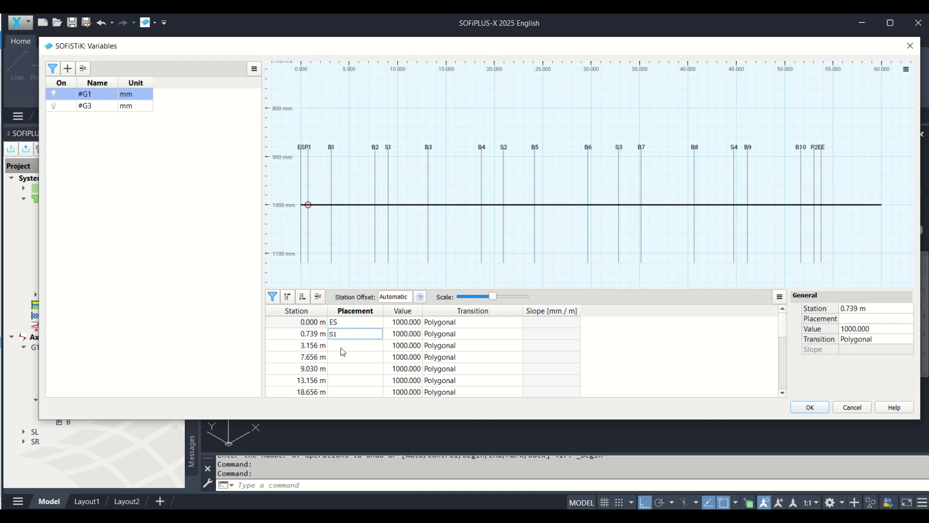
pyautogui.click(342, 352)
pyautogui.write('S2')
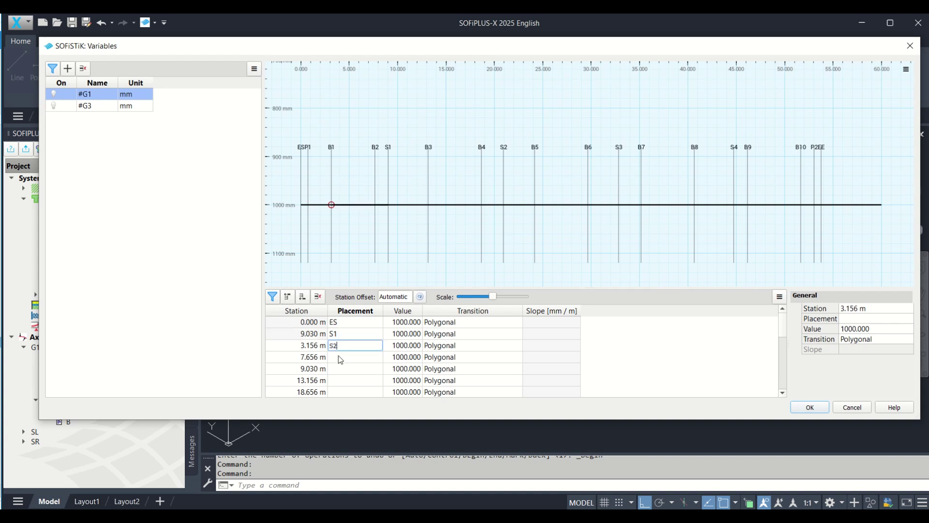
pyautogui.click(340, 358)
pyautogui.write('S3')
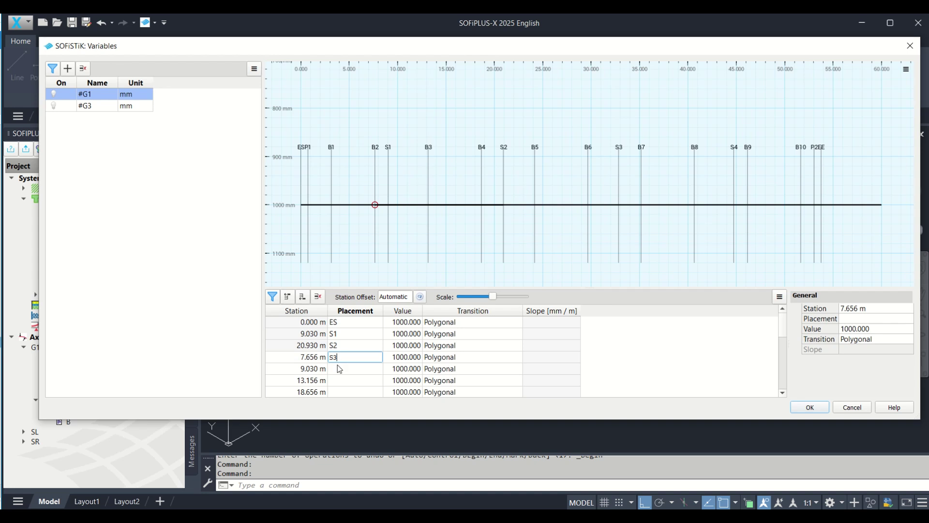
pyautogui.click(339, 369)
pyautogui.write('S4')
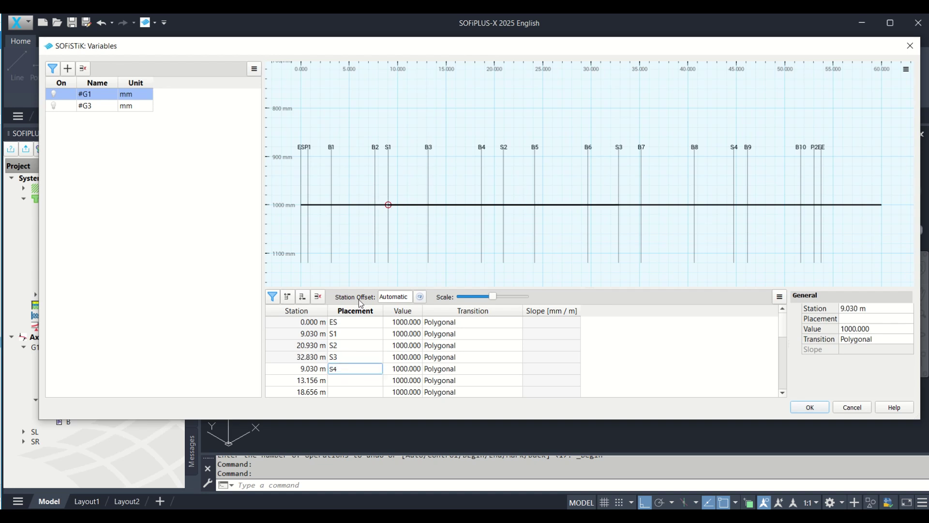
pyautogui.click(351, 381)
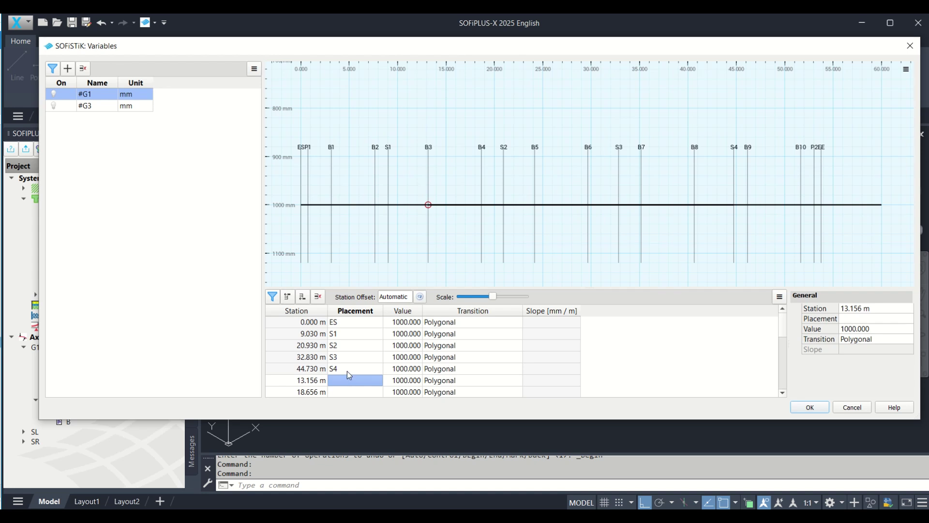
# Step: Check the placement rows of variable #G1 and assign placement EE to the sixth row
pyautogui.click(346, 371)
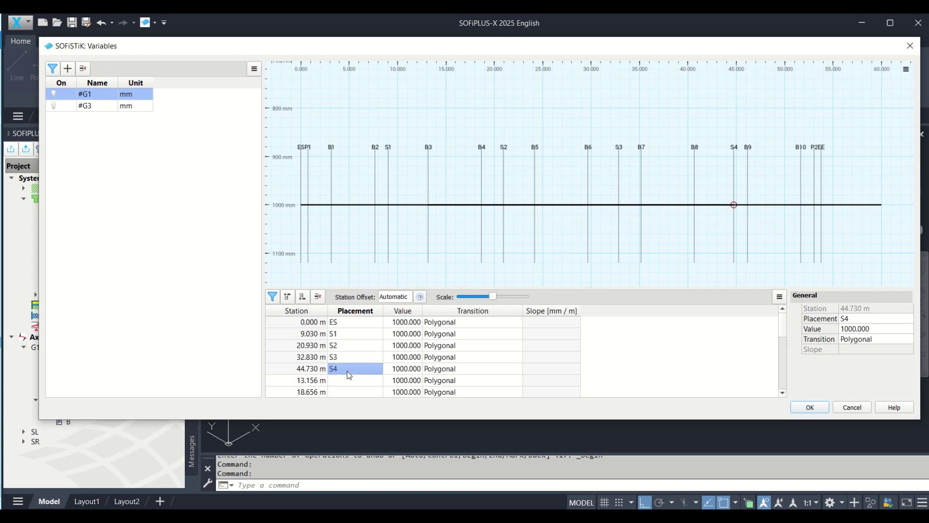
pyautogui.click(336, 325)
pyautogui.click(341, 335)
pyautogui.click(342, 346)
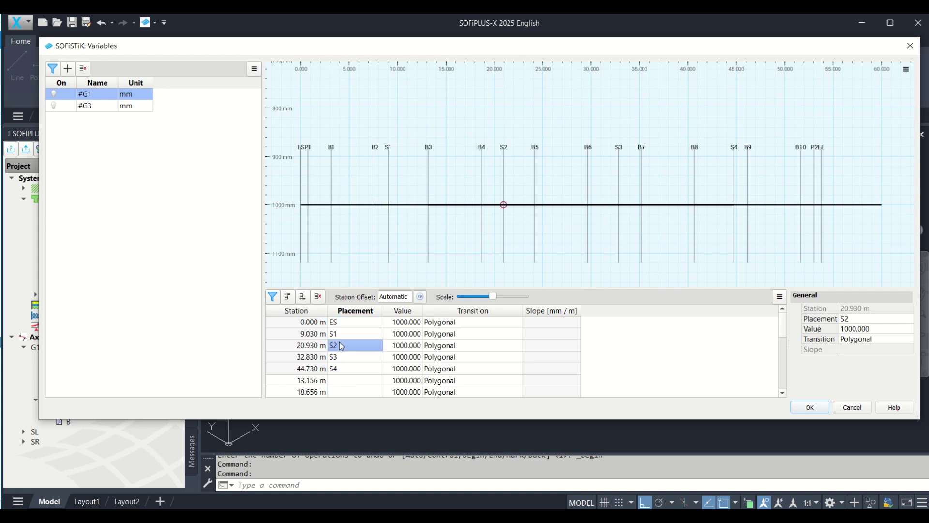
pyautogui.click(342, 357)
pyautogui.click(342, 369)
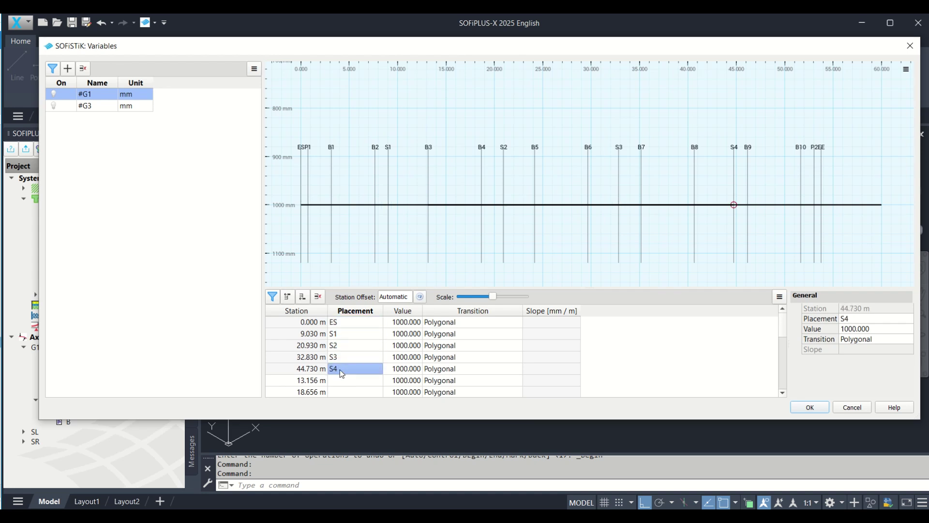
pyautogui.click(341, 380)
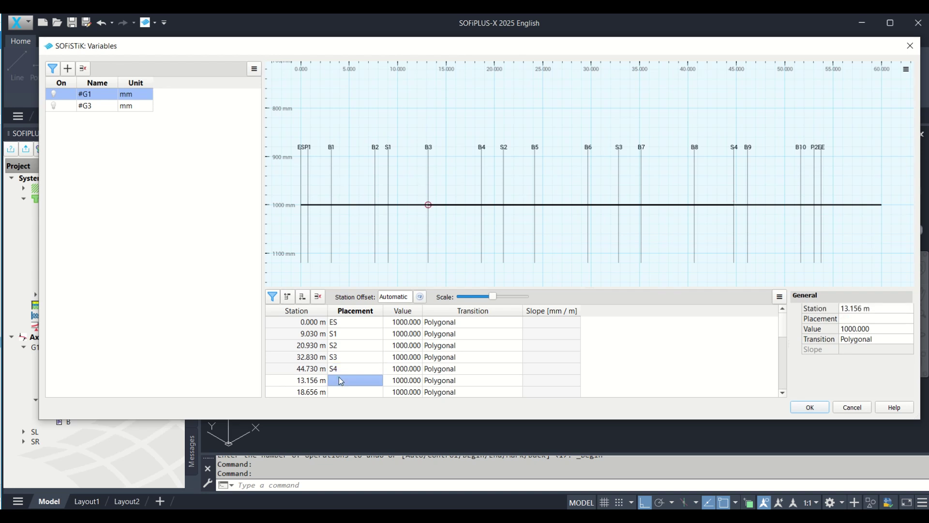
pyautogui.click(340, 359)
# Step: Delete all remaining station rows of #G1 that have no placement, from 18.656 m to 60.000 m
pyautogui.scroll(-2, 340, 368)
pyautogui.scroll(1, 339, 363)
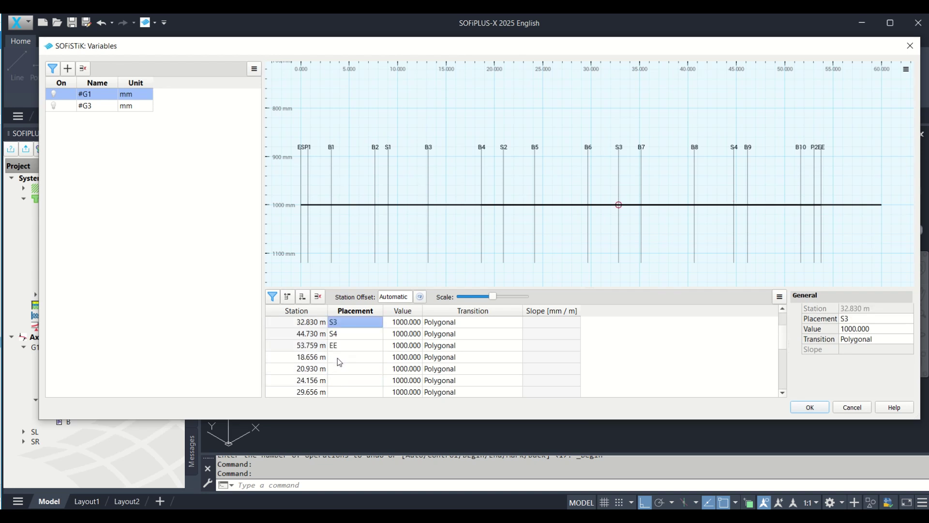
pyautogui.click(322, 357)
pyautogui.scroll(-3, 321, 368)
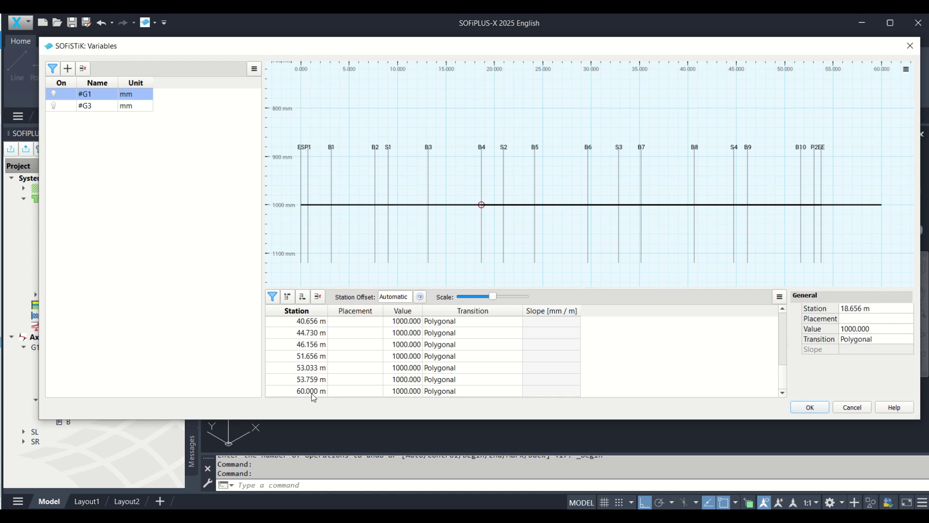
pyautogui.keyDown('shift'); pyautogui.click(316, 393); pyautogui.keyUp('shift')
pyautogui.click(318, 296)
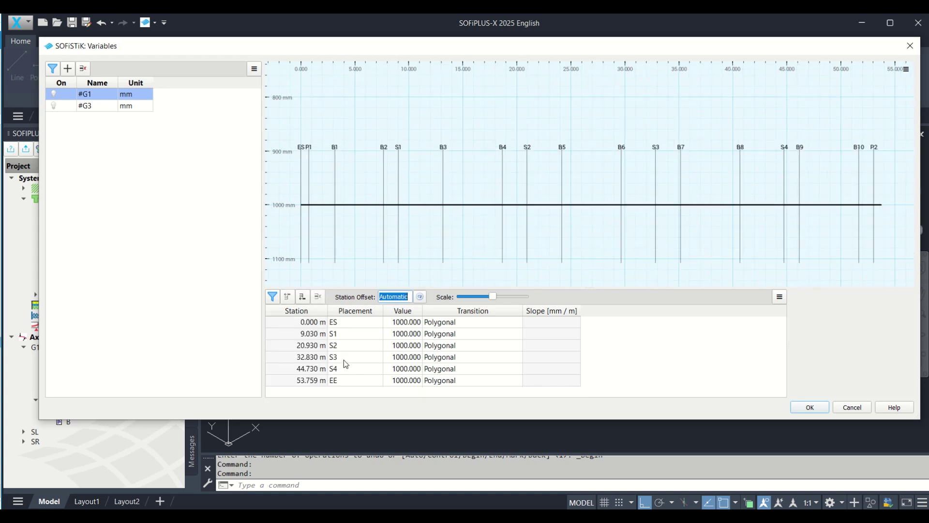
# Step: Set the transition of all six #G1 stations to Spline and accept the axis variables
pyautogui.click(465, 325)
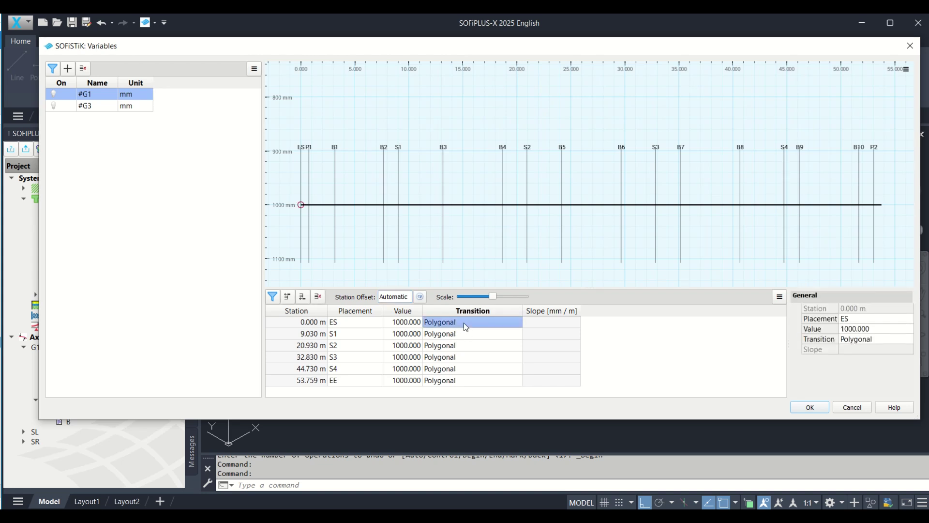
pyautogui.keyDown('shift'); pyautogui.click(458, 382); pyautogui.keyUp('shift')
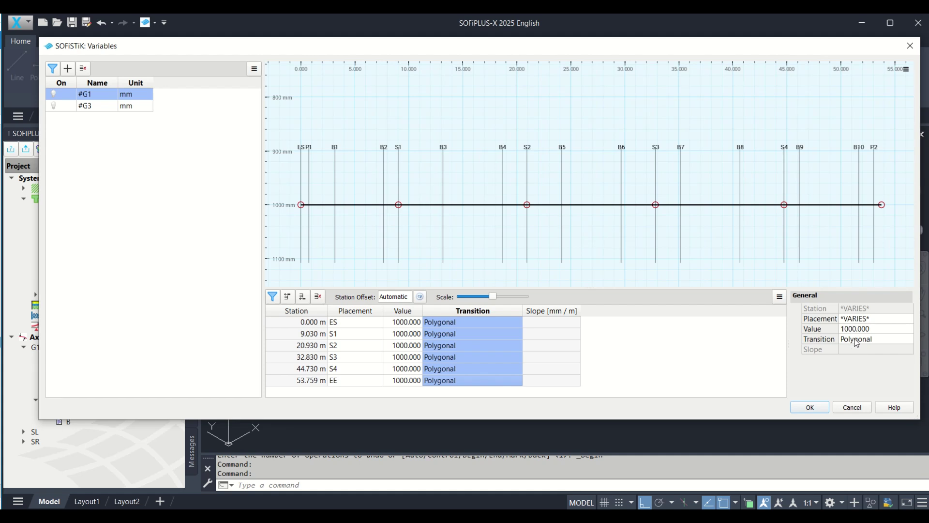
pyautogui.click(860, 340)
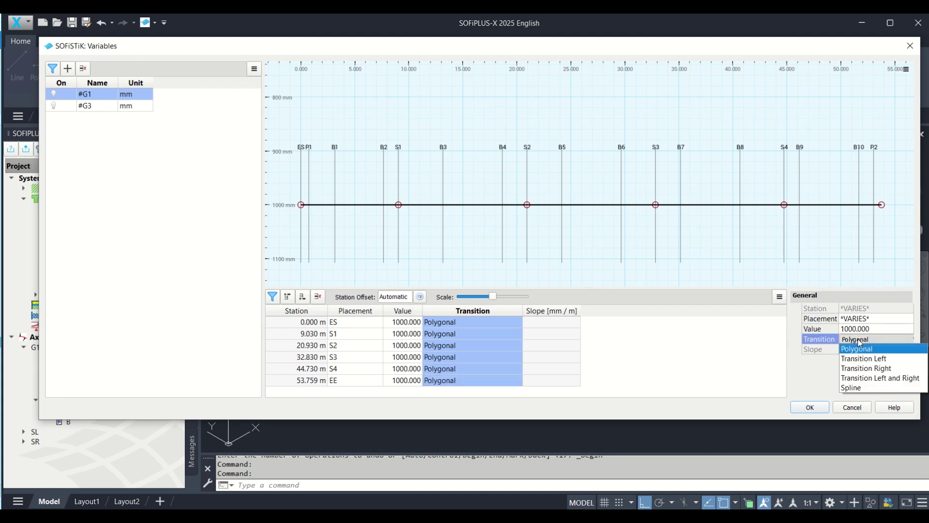
pyautogui.click(860, 388)
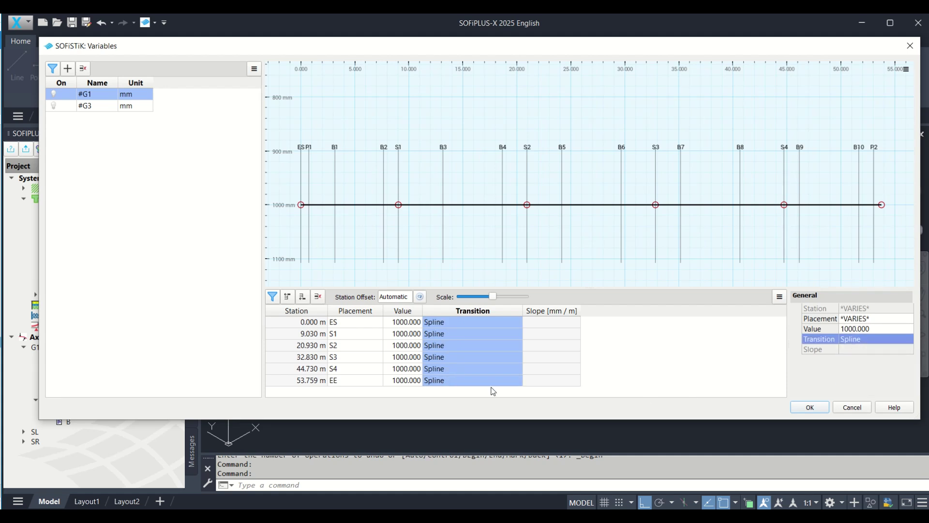
pyautogui.click(405, 323)
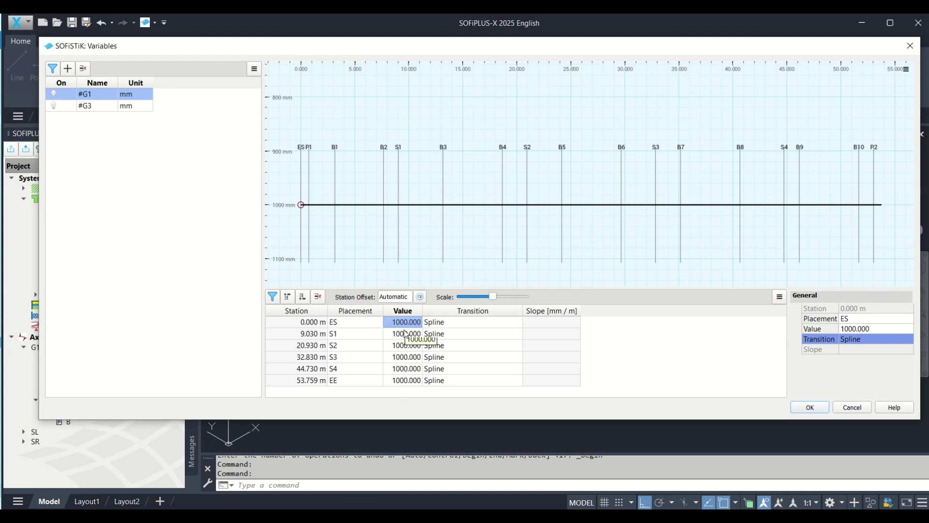
pyautogui.click(809, 407)
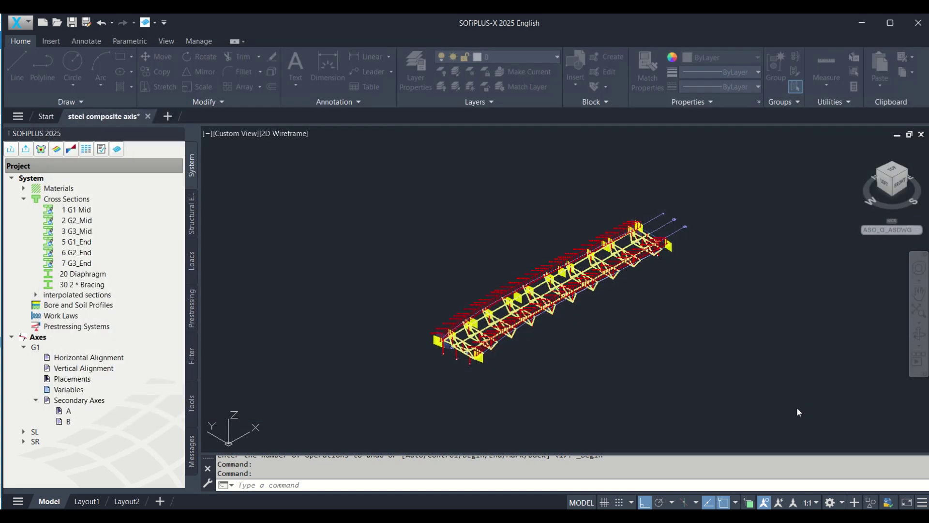
pyautogui.click(698, 323)
pyautogui.click(679, 378)
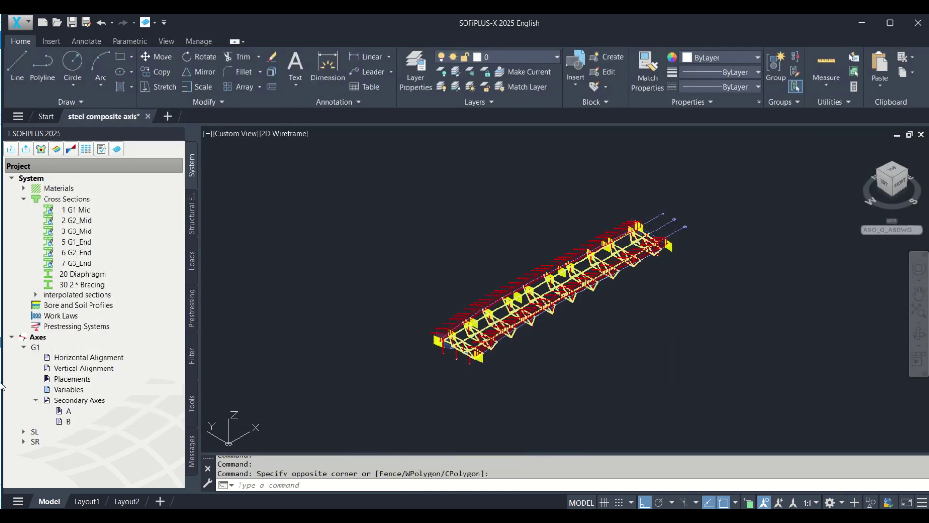
# Step: In top view, measure the perpendicular distance from the start point of axis G1 to edge axis SL
pyautogui.click(894, 173)
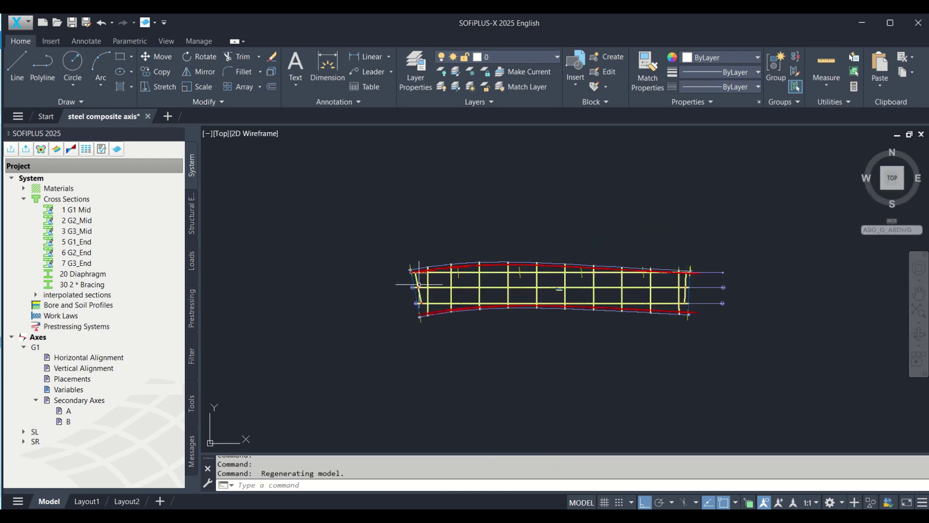
pyautogui.scroll(6, 415, 269)
pyautogui.scroll(2, 407, 216)
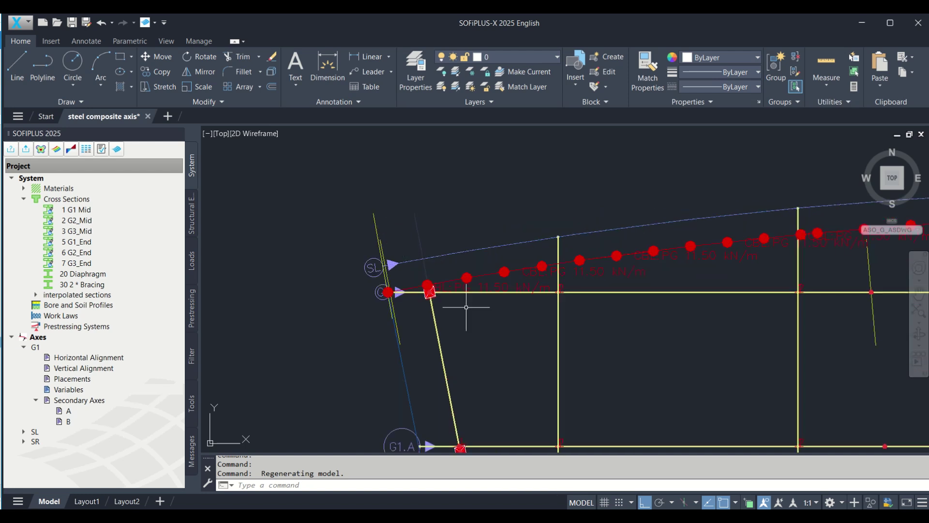
pyautogui.write('DI')
pyautogui.press('Return')
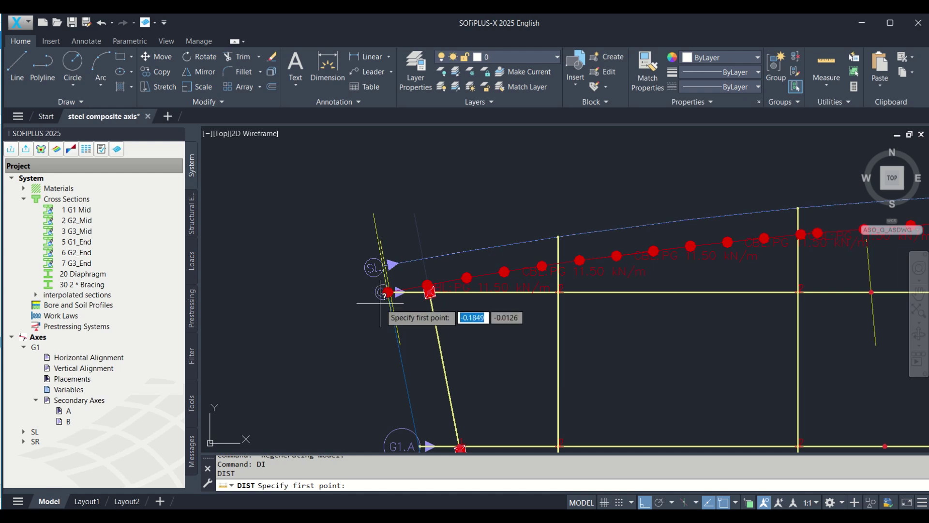
pyautogui.scroll(6, 392, 294)
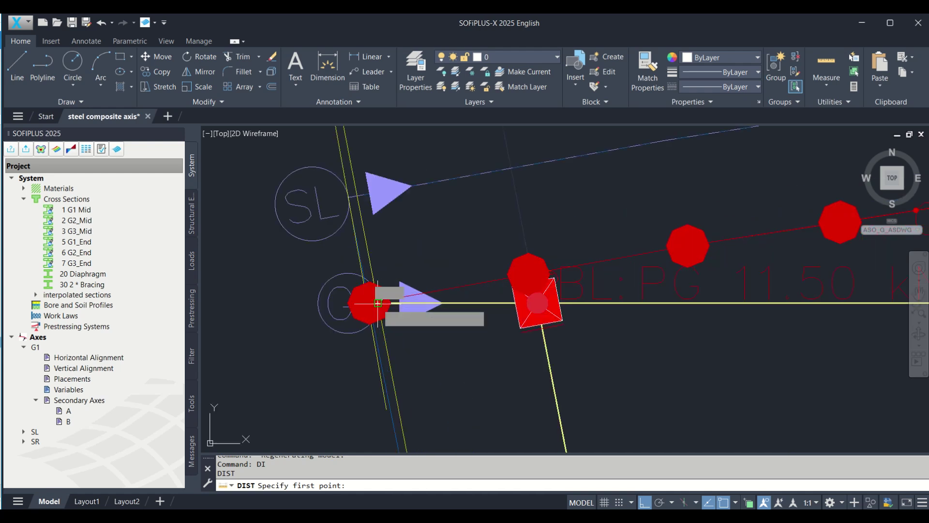
pyautogui.click(378, 302)
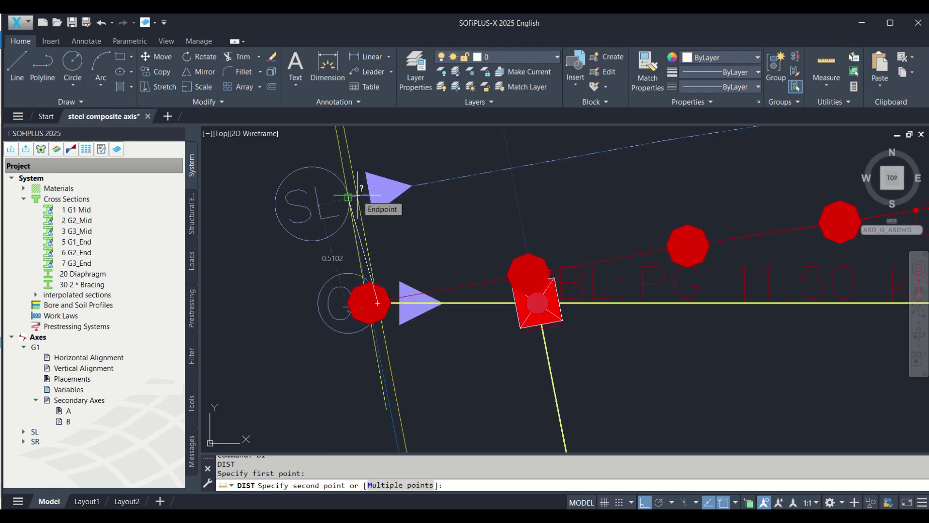
pyautogui.keyDown('shift'); pyautogui.rightClick(357, 195); pyautogui.keyUp('shift')
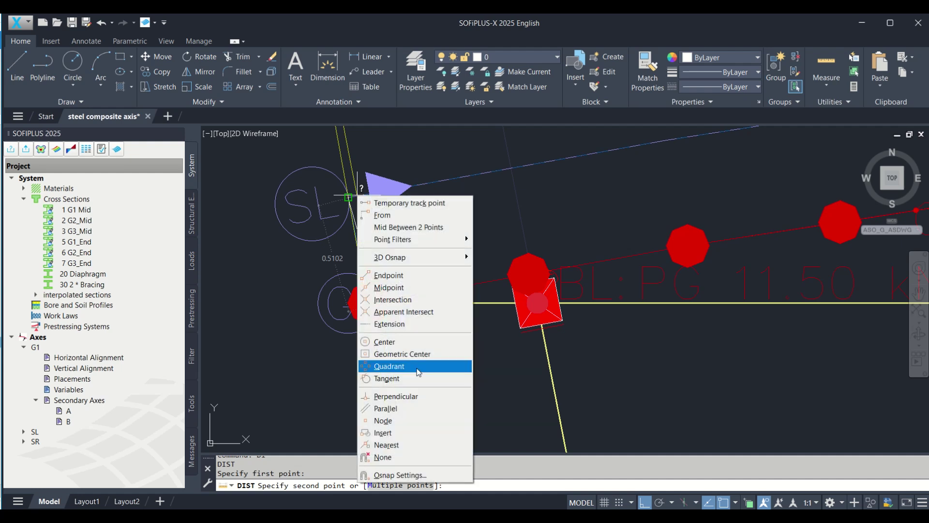
pyautogui.click(387, 396)
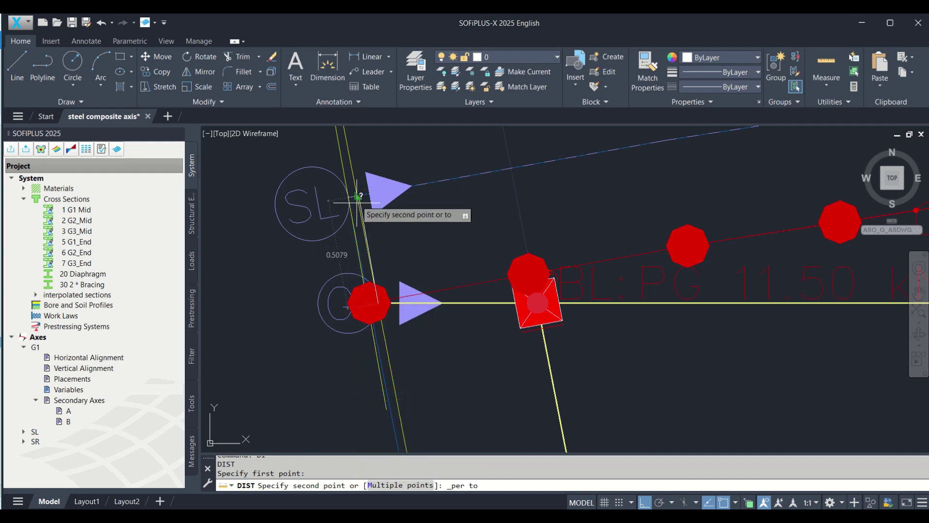
pyautogui.click(357, 195)
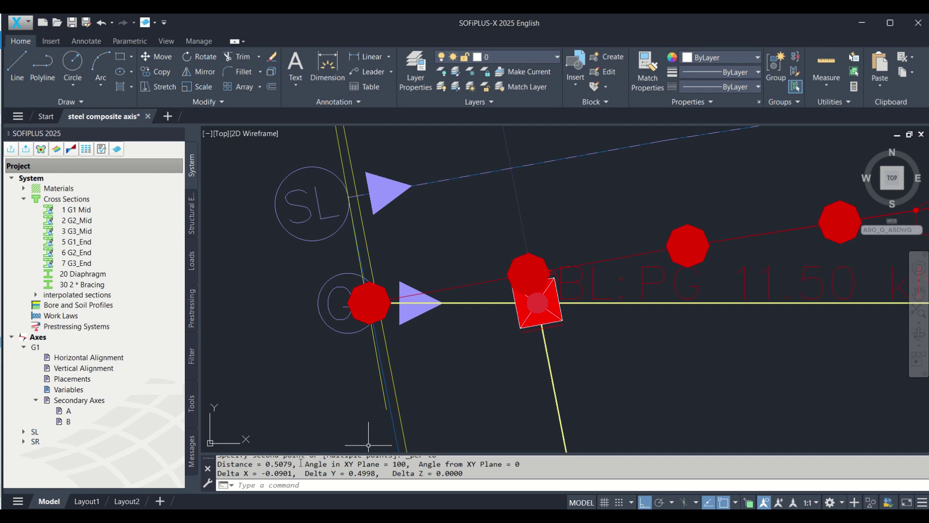
pyautogui.moveTo(494, 17)
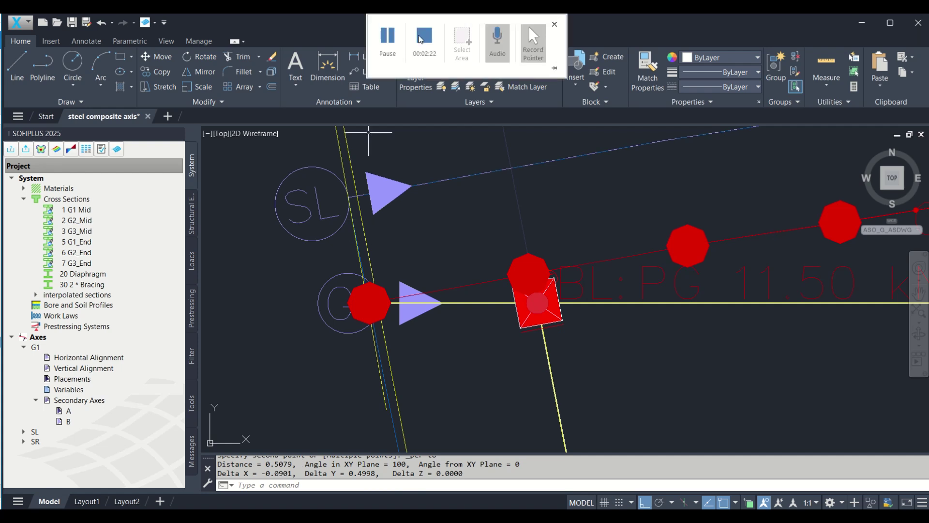
pyautogui.click(387, 43)
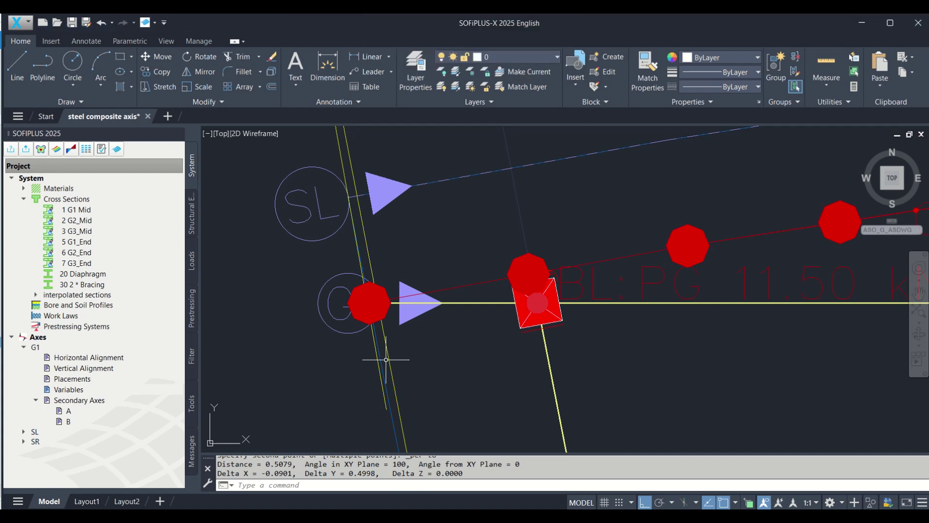
# Step: Measure the perpendicular distance from placement S1 on axis G1 to edge axis SL
pyautogui.scroll(-6, 643, 290)
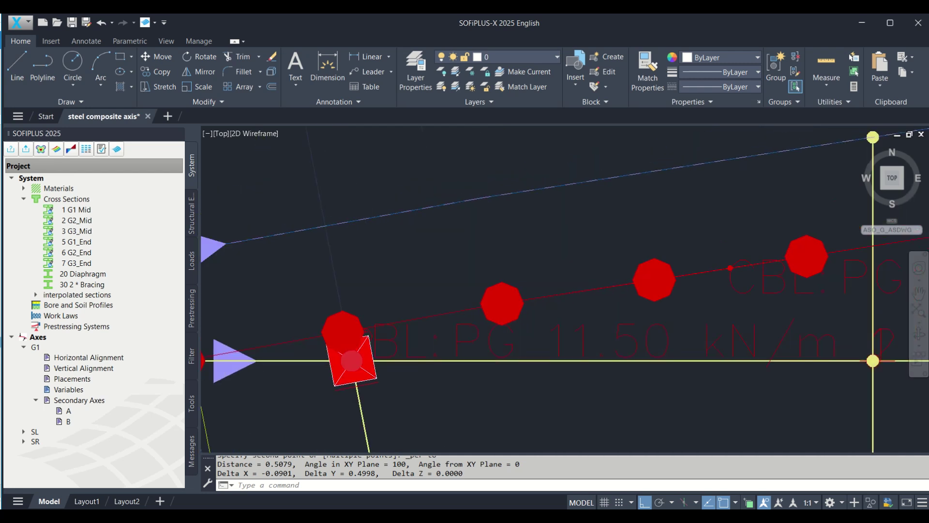
pyautogui.scroll(4, 709, 311)
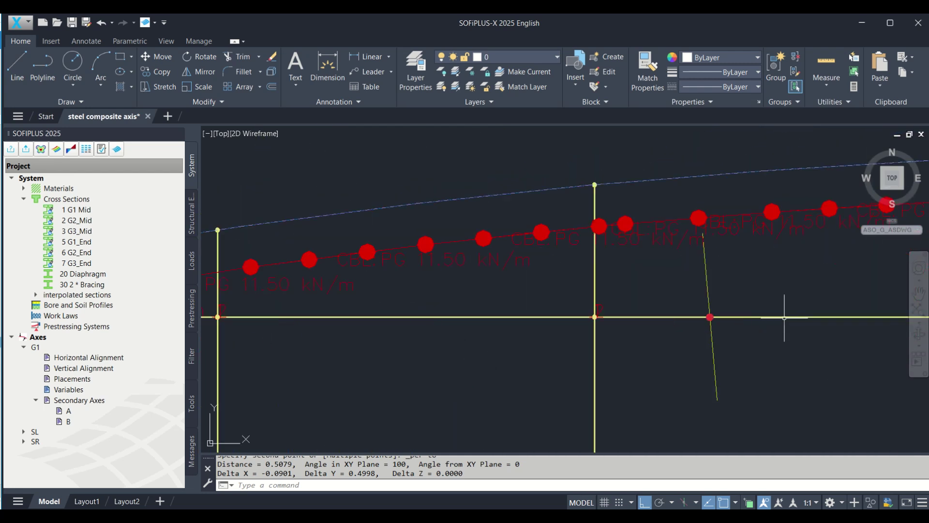
pyautogui.press('Return')
pyautogui.click(709, 317)
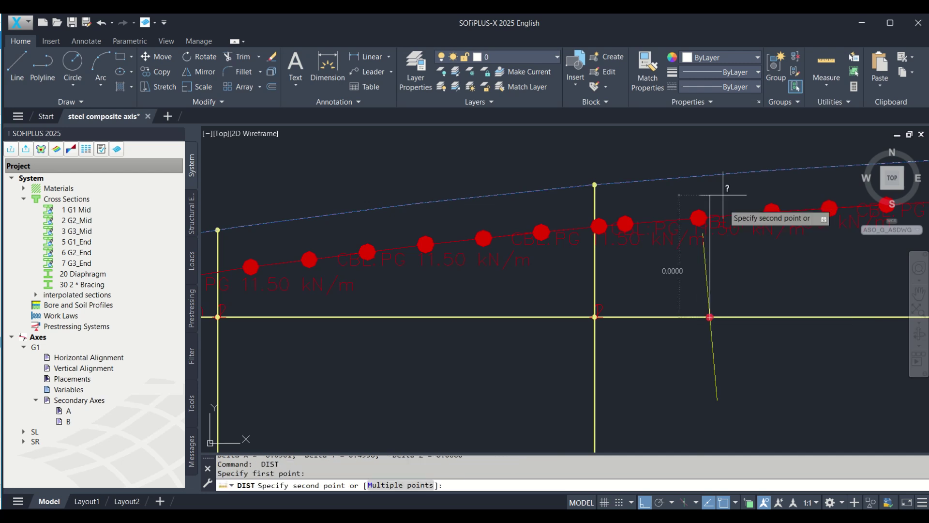
pyautogui.keyDown('shift'); pyautogui.rightClick(702, 169); pyautogui.keyUp('shift')
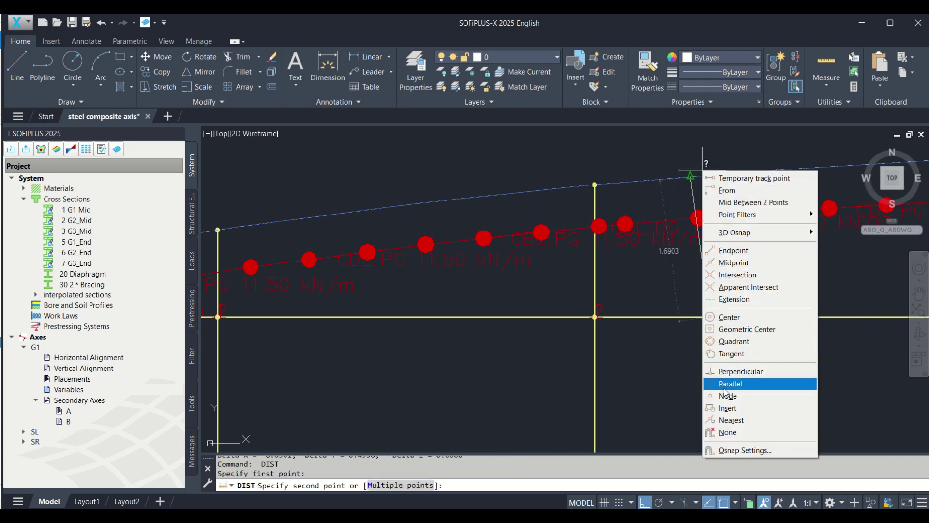
pyautogui.click(731, 371)
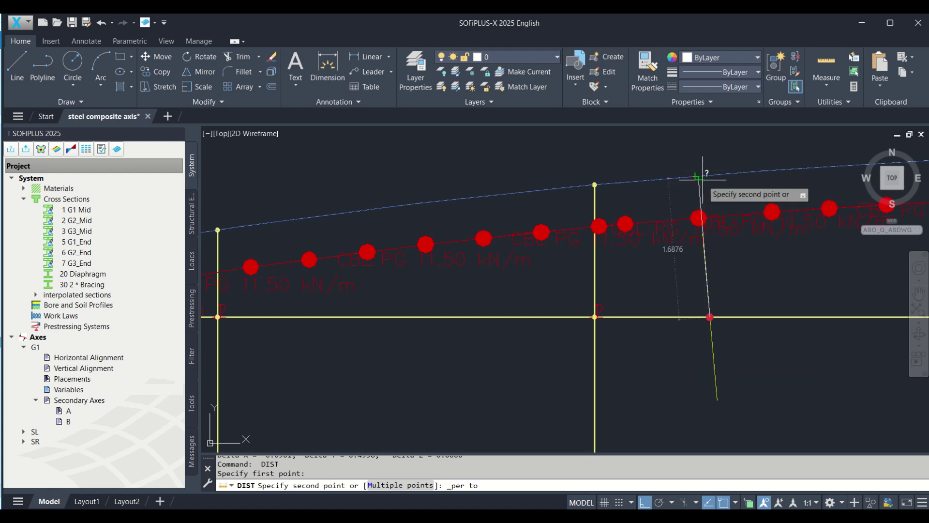
pyautogui.click(703, 179)
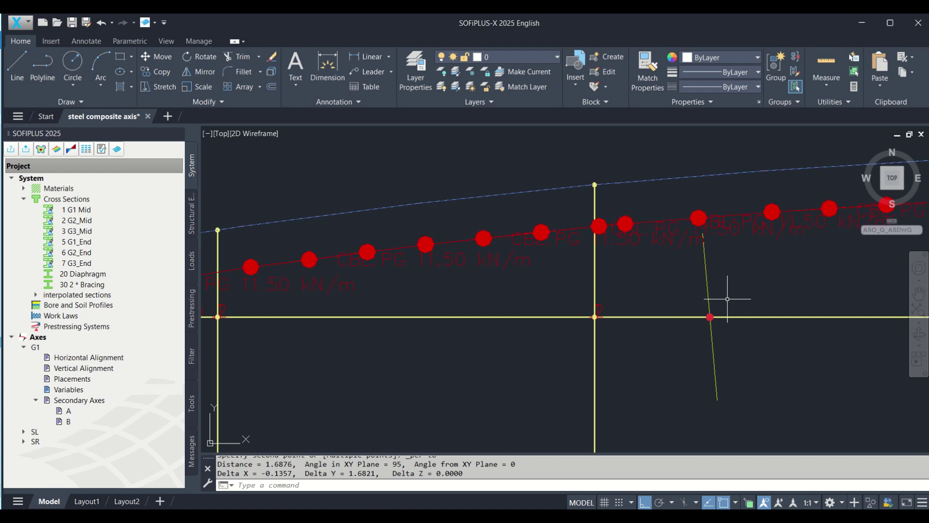
# Step: Measure the perpendicular distance from placement S2 on axis G1 to edge axis SL and select the distance value
pyautogui.scroll(-5, 555, 297)
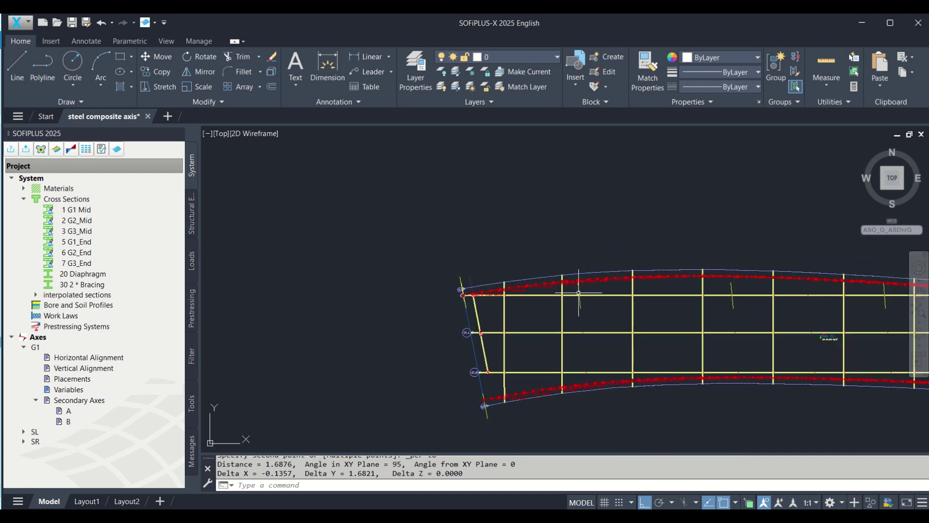
pyautogui.scroll(5, 708, 288)
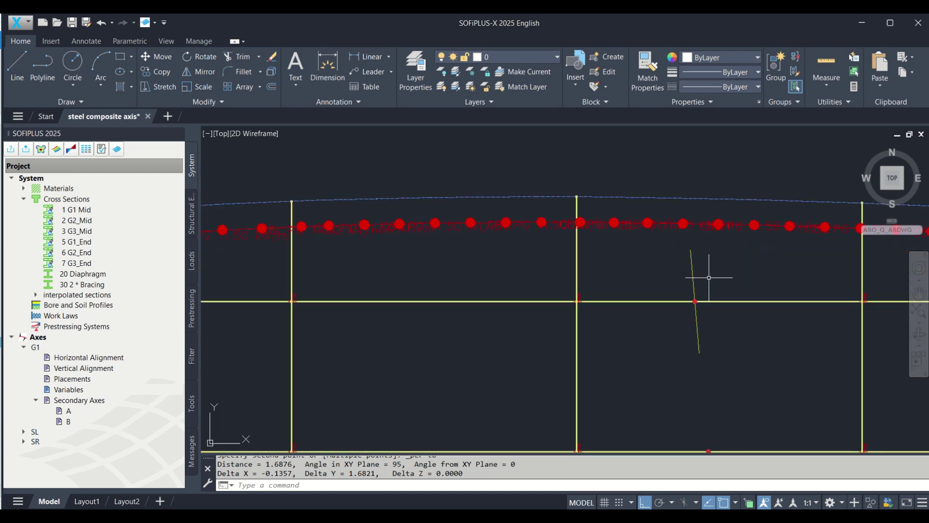
pyautogui.press('Return')
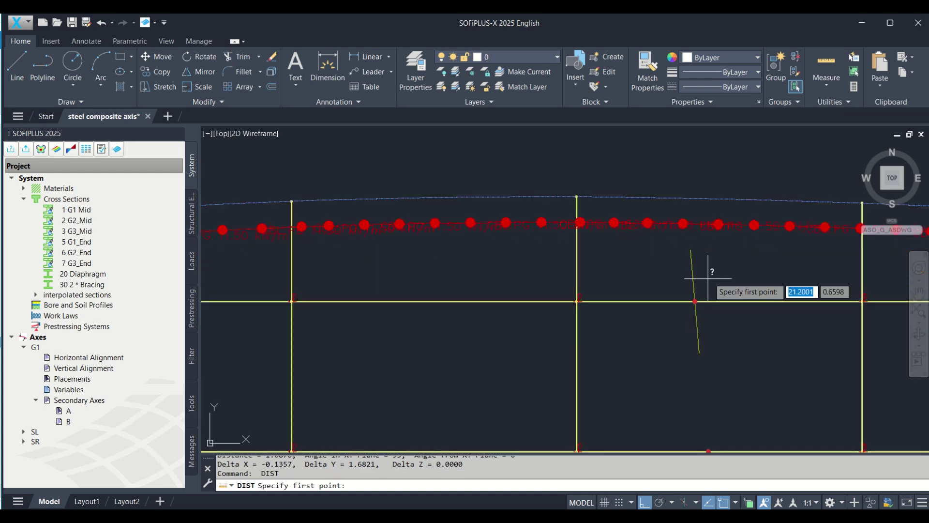
pyautogui.click(695, 301)
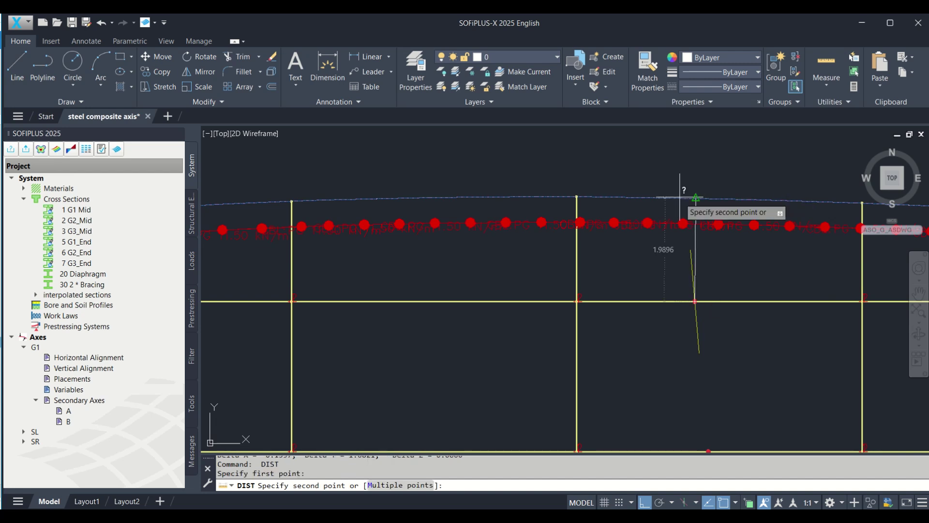
pyautogui.keyDown('shift'); pyautogui.rightClick(680, 197); pyautogui.keyUp('shift')
pyautogui.click(718, 399)
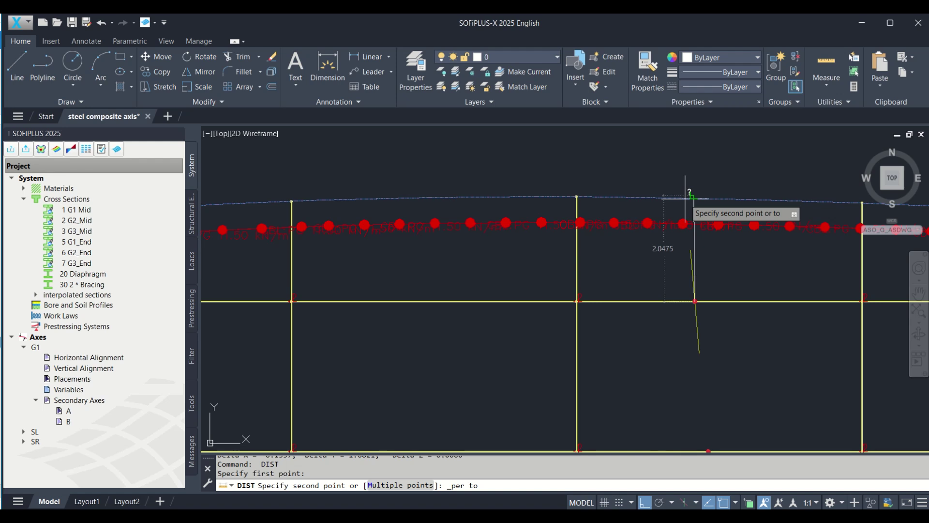
pyautogui.click(690, 197)
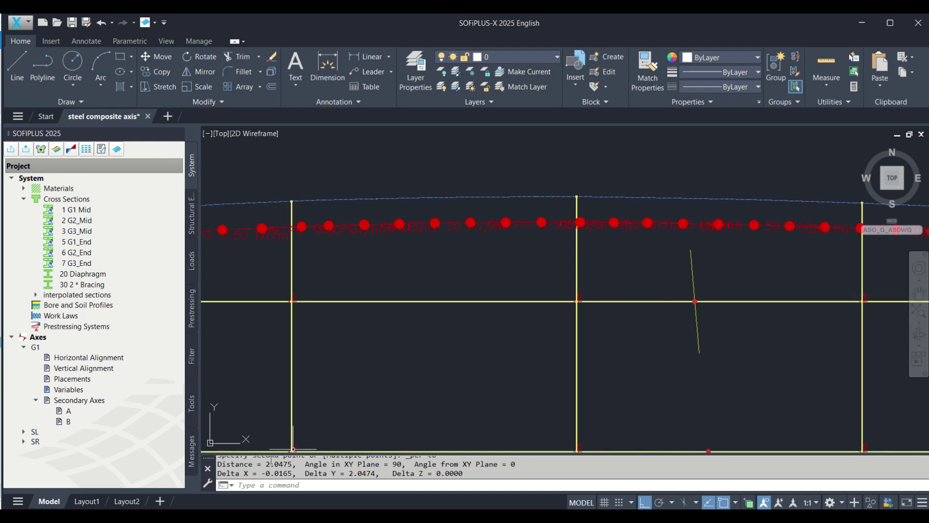
pyautogui.moveTo(265, 464); pyautogui.dragTo(290, 471)
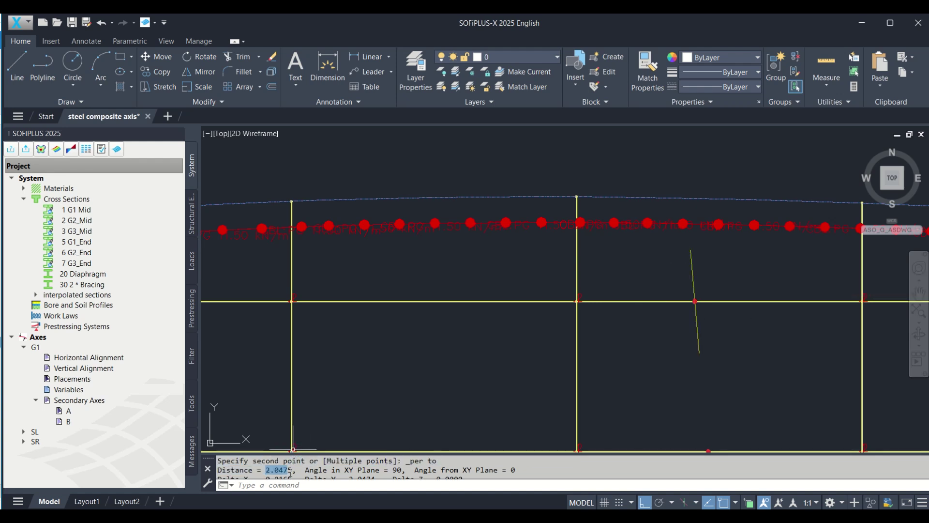
# Step: Measure the perpendicular distance from placement S3 on axis G1 to edge axis SL
pyautogui.moveTo(730, 257); pyautogui.dragTo(557, 249, button='middle')
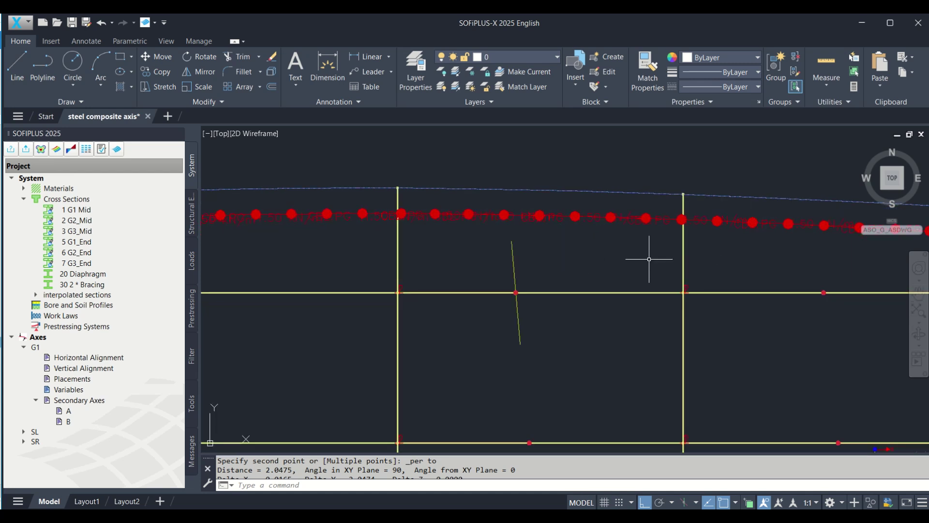
pyautogui.moveTo(740, 263); pyautogui.dragTo(540, 253, button='middle')
pyautogui.scroll(-4, 490, 242)
pyautogui.scroll(3, 710, 238)
pyautogui.moveTo(708, 239)
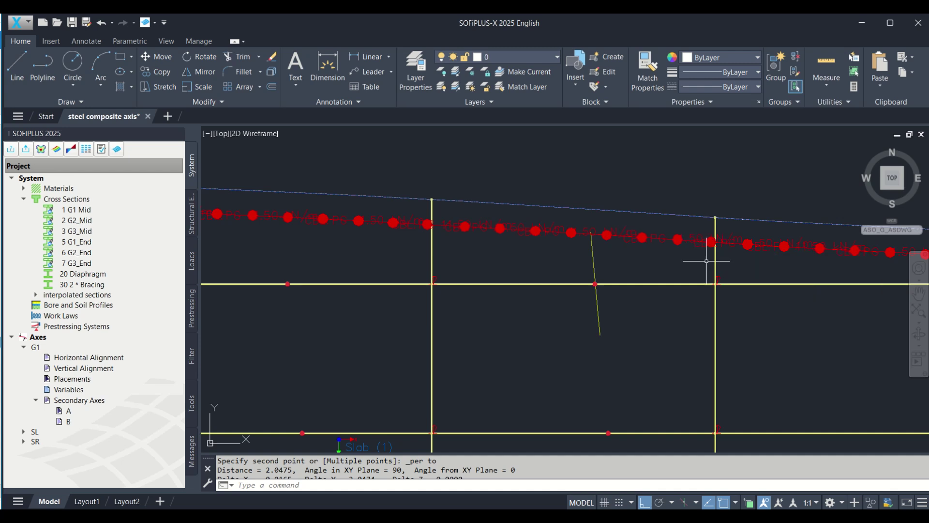
pyautogui.write('DI')
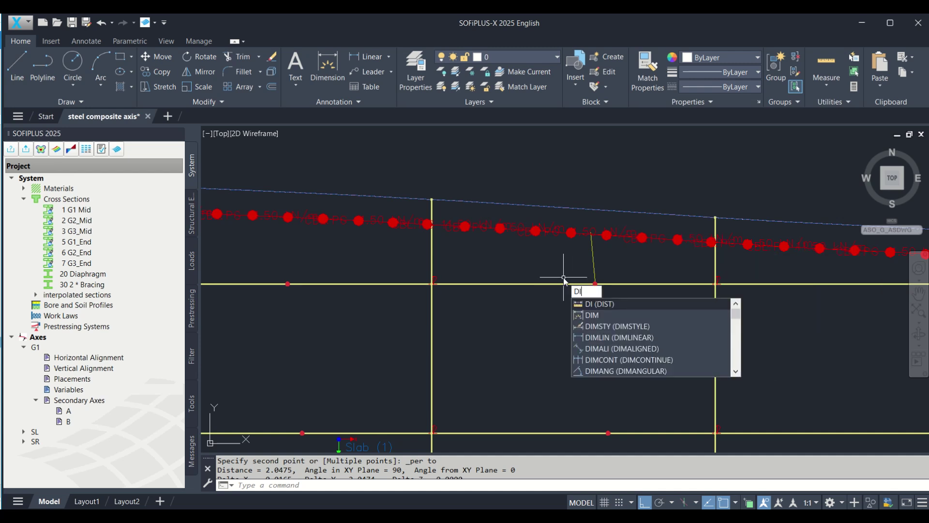
pyautogui.press('Return')
pyautogui.click(594, 283)
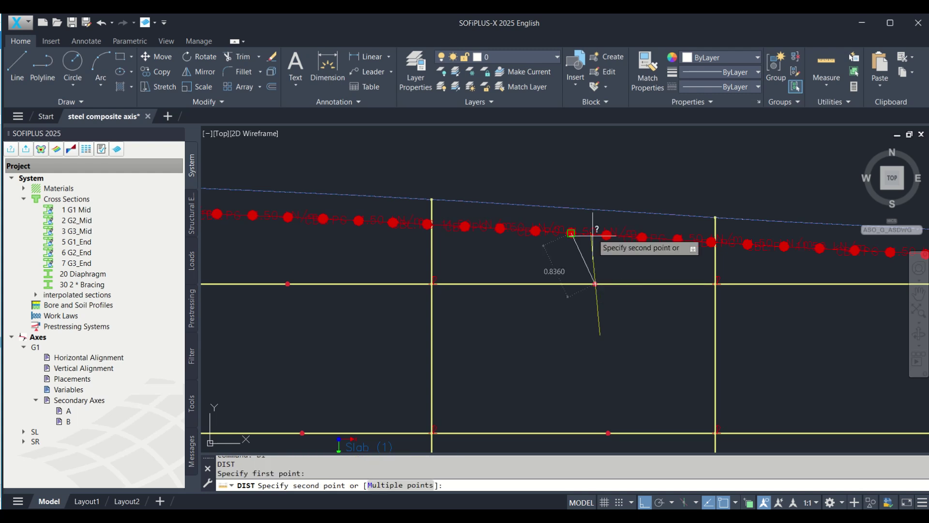
pyautogui.keyDown('shift'); pyautogui.rightClick(591, 212); pyautogui.keyUp('shift')
pyautogui.click(629, 413)
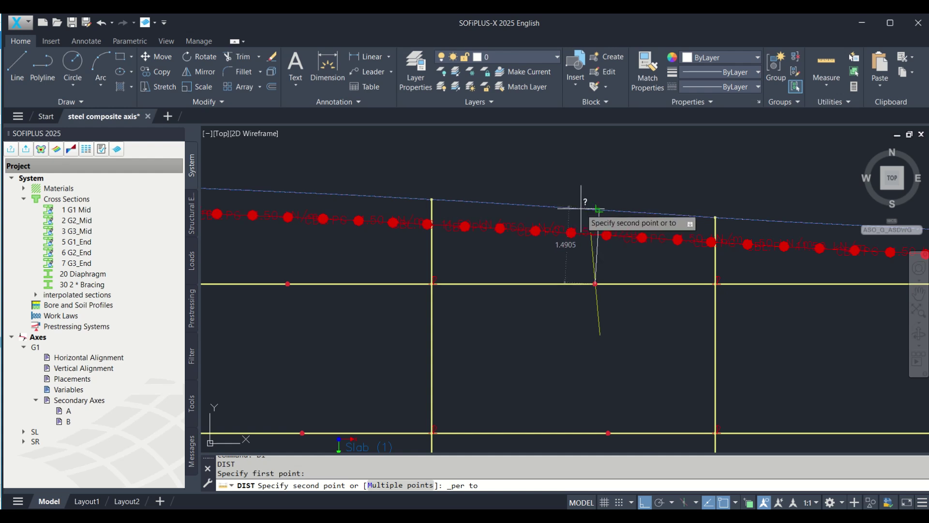
pyautogui.click(593, 275)
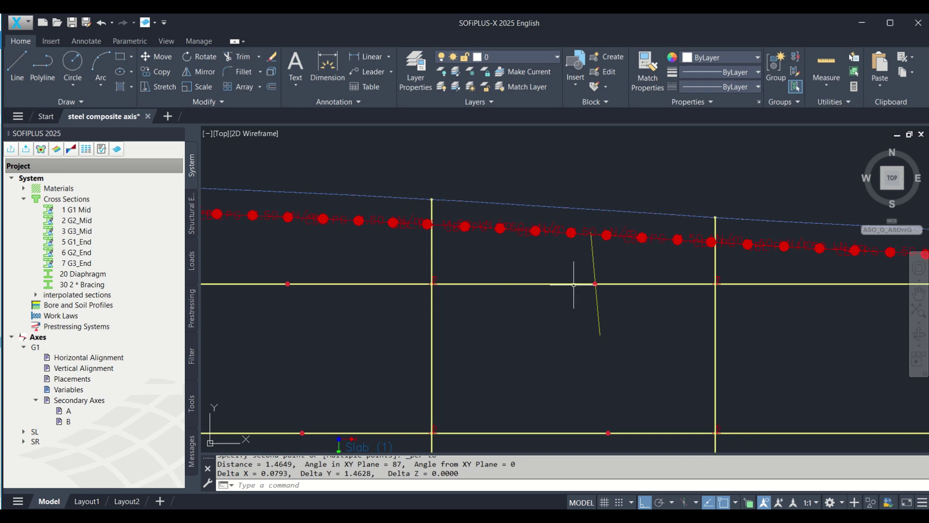
# Step: Measure the perpendicular distance from placement S4 on axis G1 to edge axis SL
pyautogui.scroll(-5, 613, 319)
pyautogui.scroll(5, 682, 260)
pyautogui.press('Return')
pyautogui.click(626, 299)
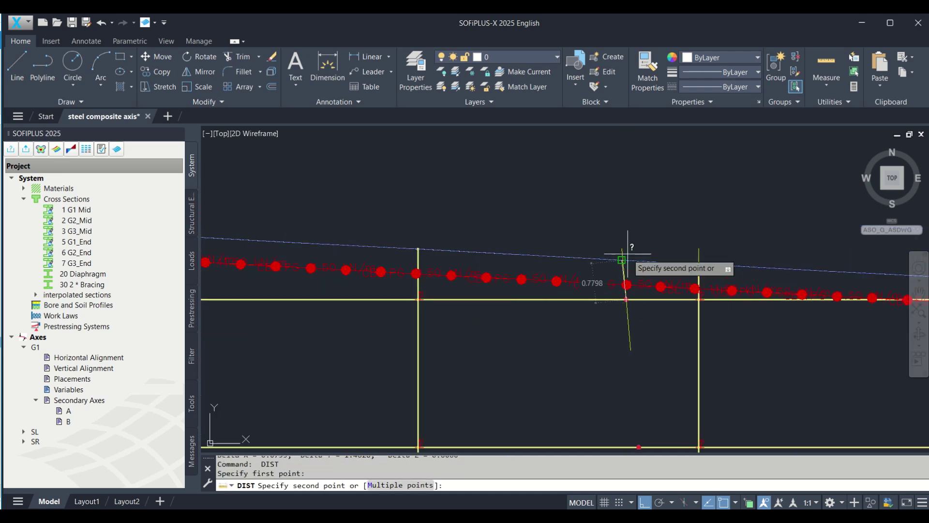
pyautogui.keyDown('shift'); pyautogui.rightClick(628, 253); pyautogui.keyUp('shift')
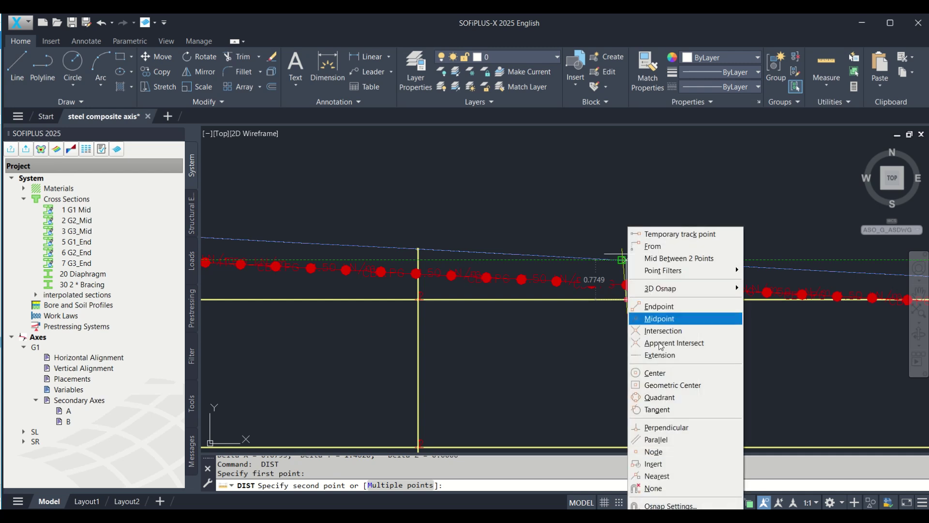
pyautogui.click(666, 427)
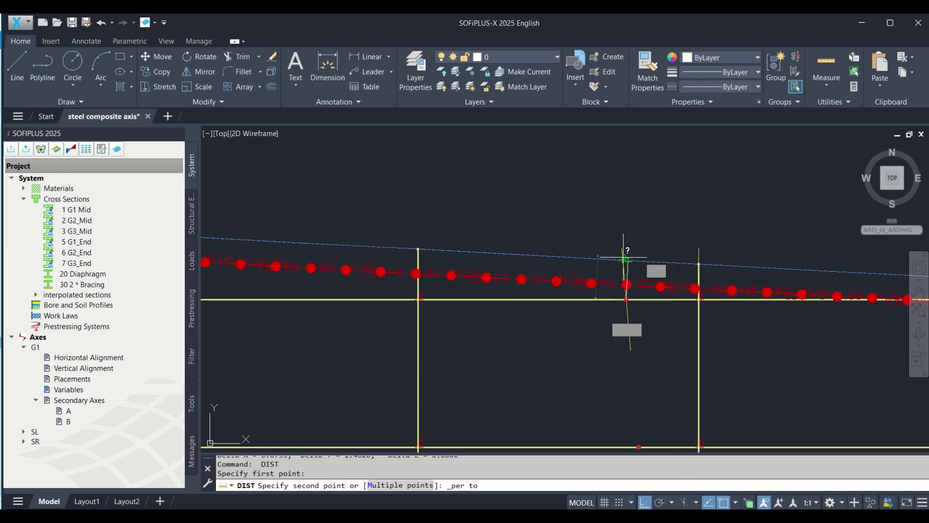
pyautogui.click(624, 258)
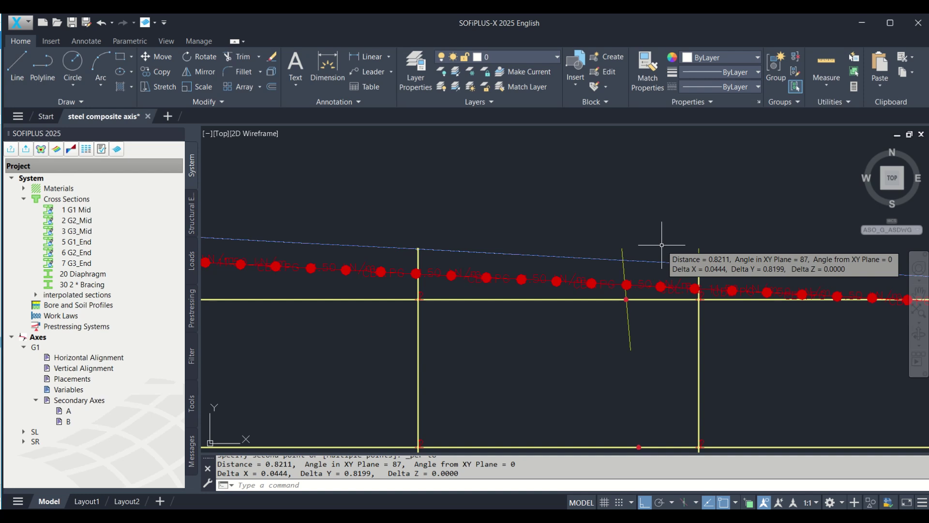
# Step: Measure the distance from the end placement EE on axis G1 to the endpoint of edge axis SL
pyautogui.scroll(-4, 662, 244)
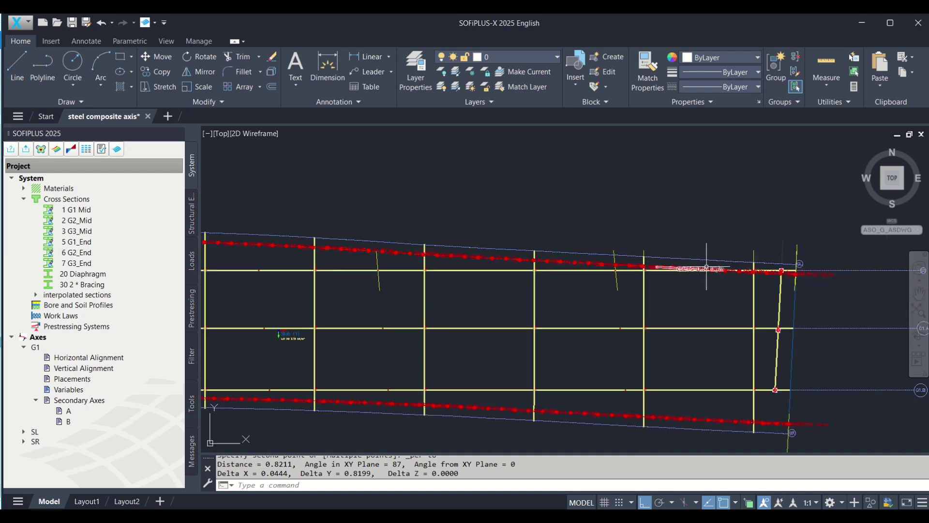
pyautogui.scroll(2, 812, 264)
pyautogui.press('Return')
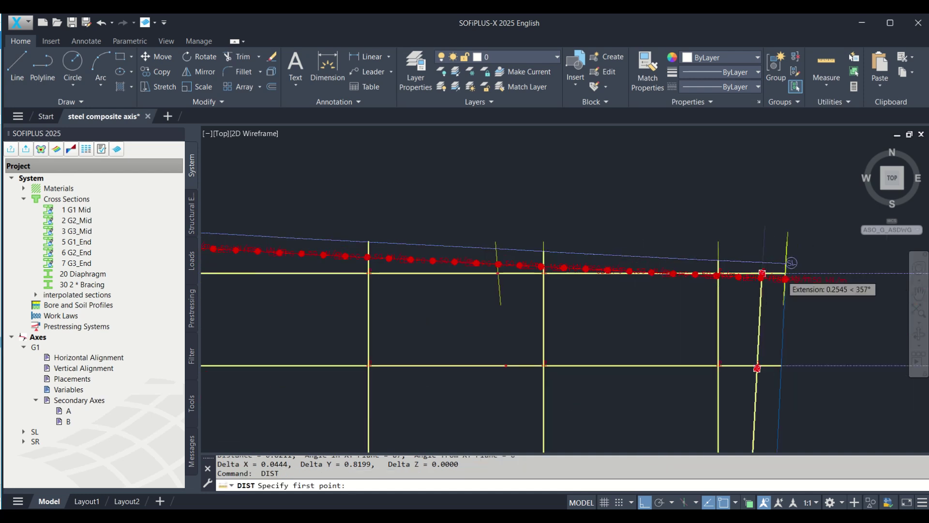
pyautogui.scroll(4, 785, 280)
pyautogui.click(784, 283)
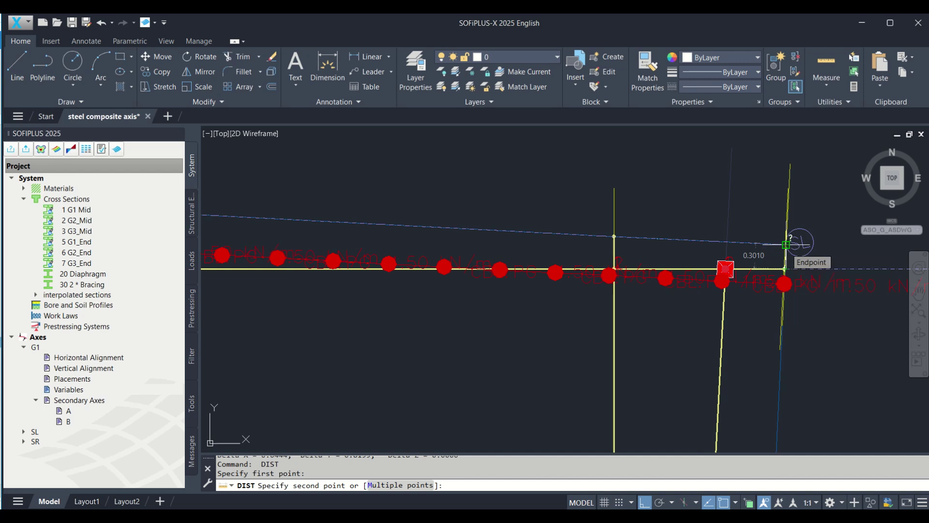
pyautogui.click(785, 244)
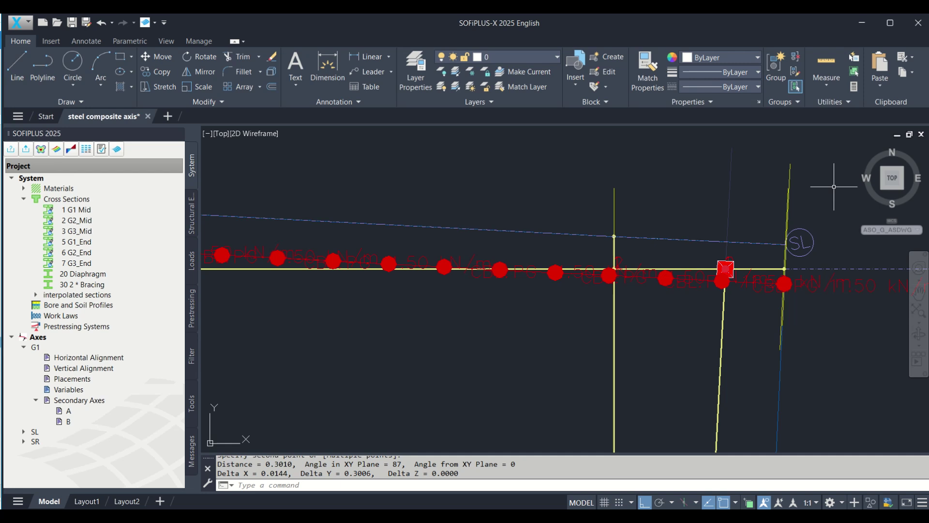
# Step: In the variables of axis G1, set #G1 to 507.9 at ES, 1687.6 at S1 and 2047.5 at S2
pyautogui.doubleClick(66, 389)
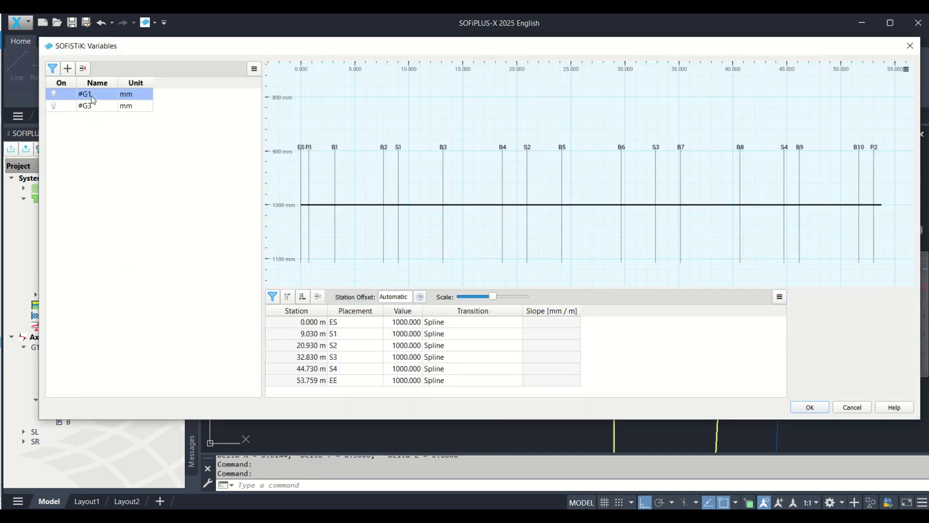
pyautogui.click(399, 321)
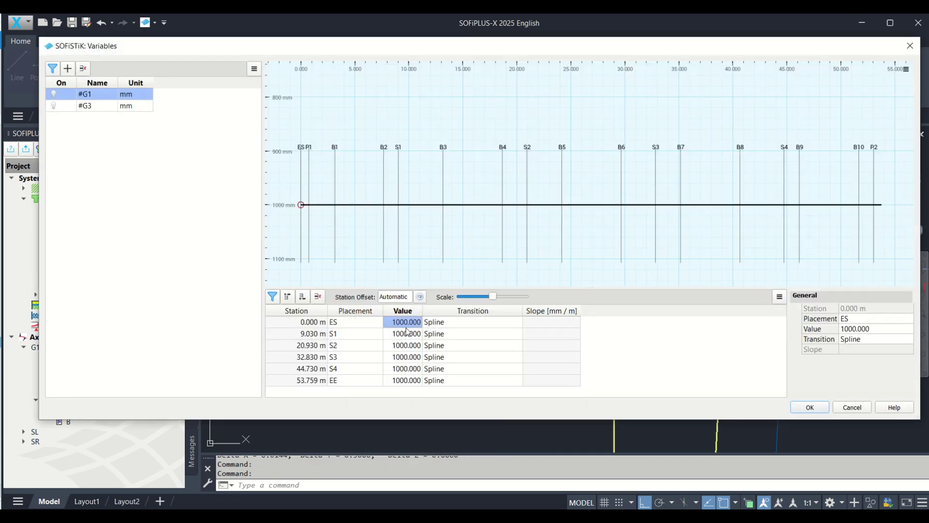
pyautogui.write('507.9')
pyautogui.press('Return')
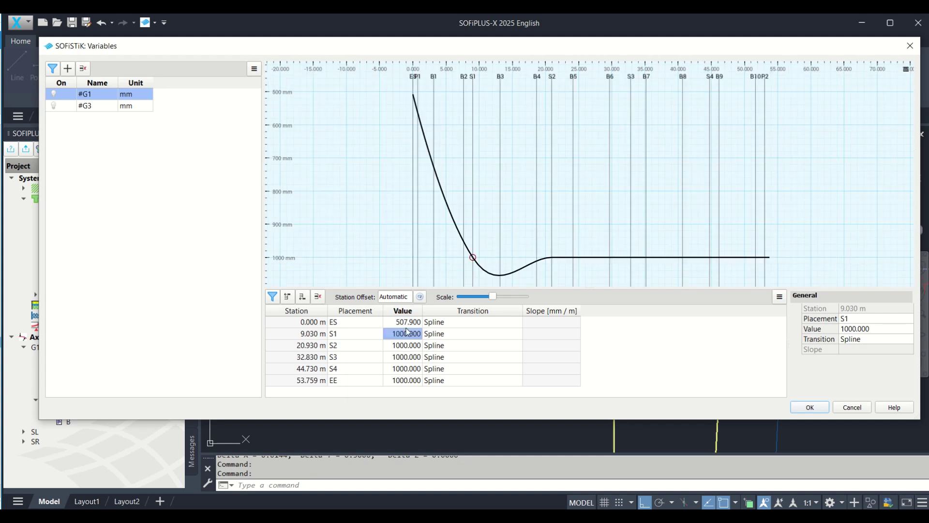
pyautogui.write('1687.6')
pyautogui.press('Return')
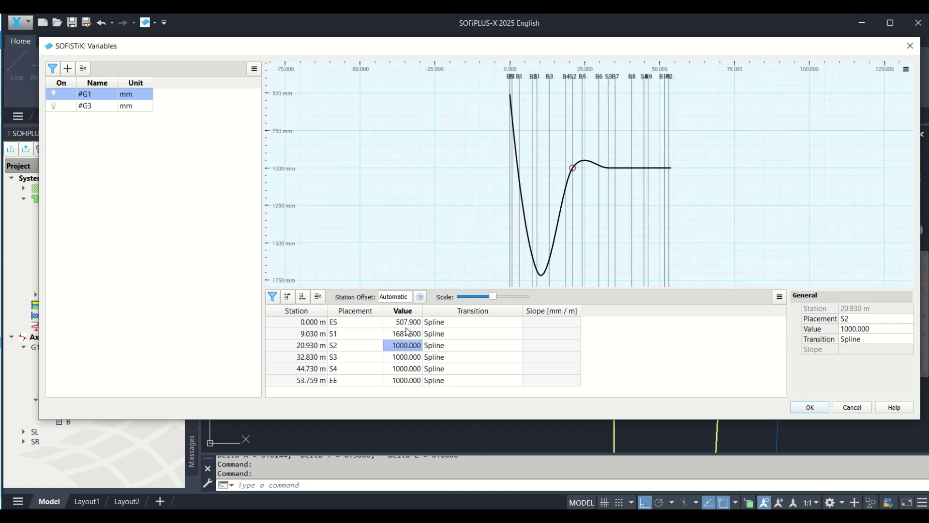
pyautogui.write('2047.5')
pyautogui.press('Return')
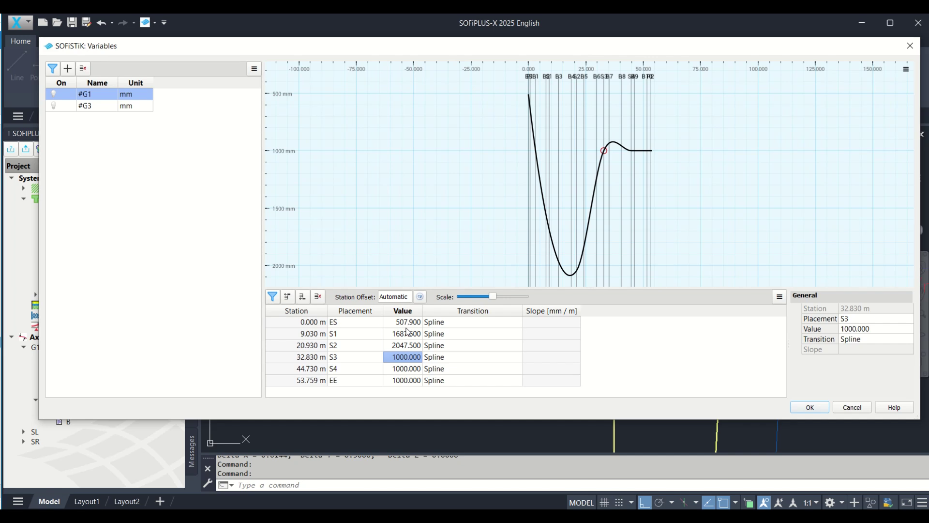
# Step: Set #G1 to 1464.9 at S3, 821.1 at S4 and 301 at EE, and accept the variables
pyautogui.write('1464.9')
pyautogui.press('Return')
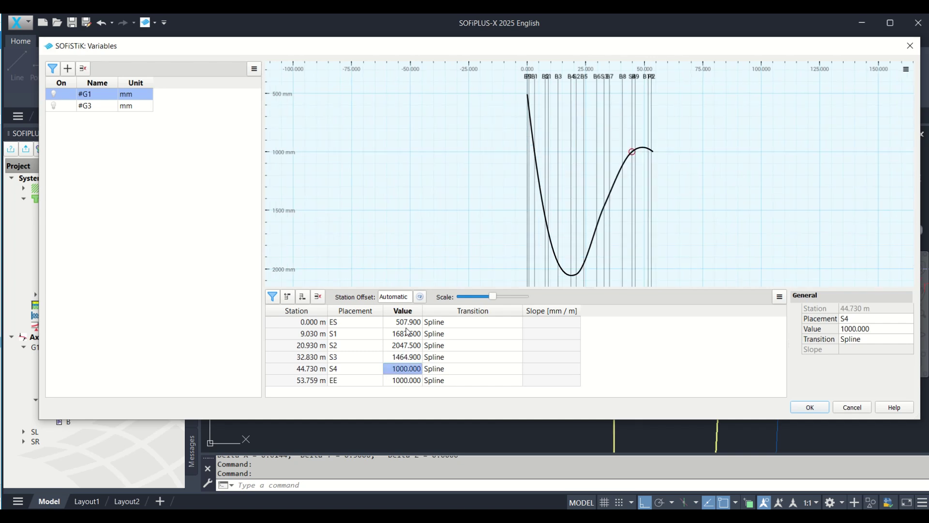
pyautogui.write('821.1')
pyautogui.press('Return')
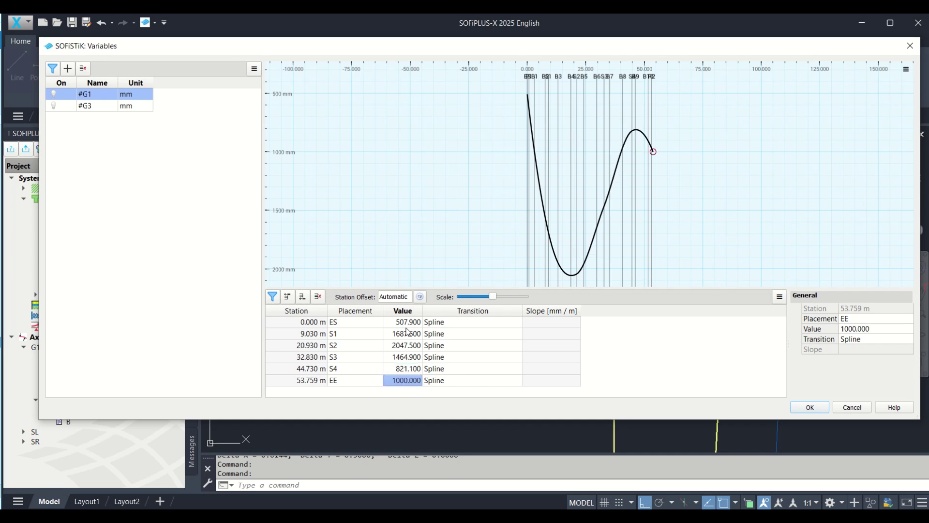
pyautogui.write('301')
pyautogui.press('Up')
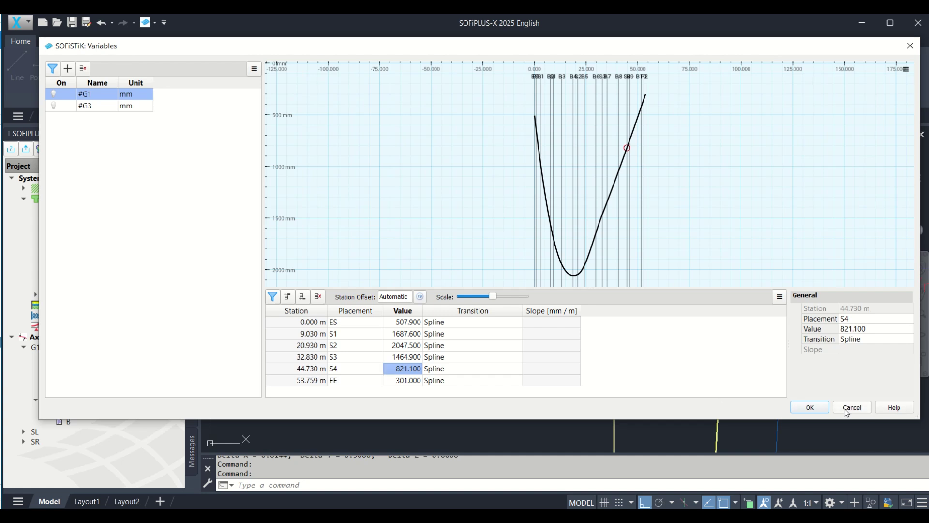
pyautogui.click(804, 411)
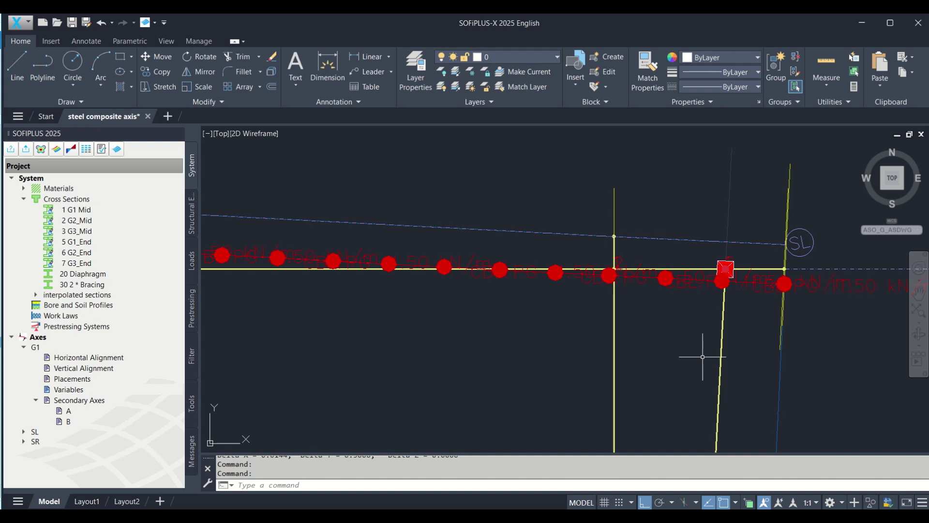
pyautogui.scroll(-5, 712, 325)
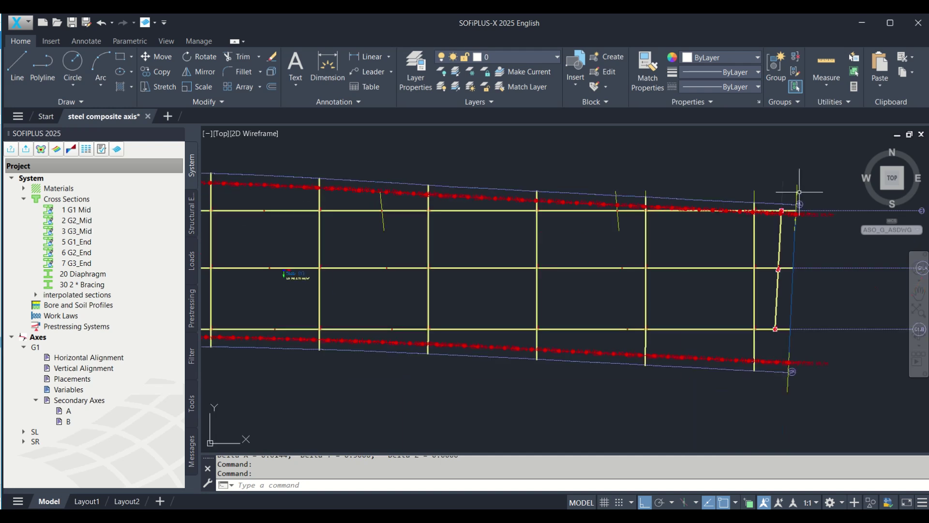
pyautogui.scroll(6, 351, 324)
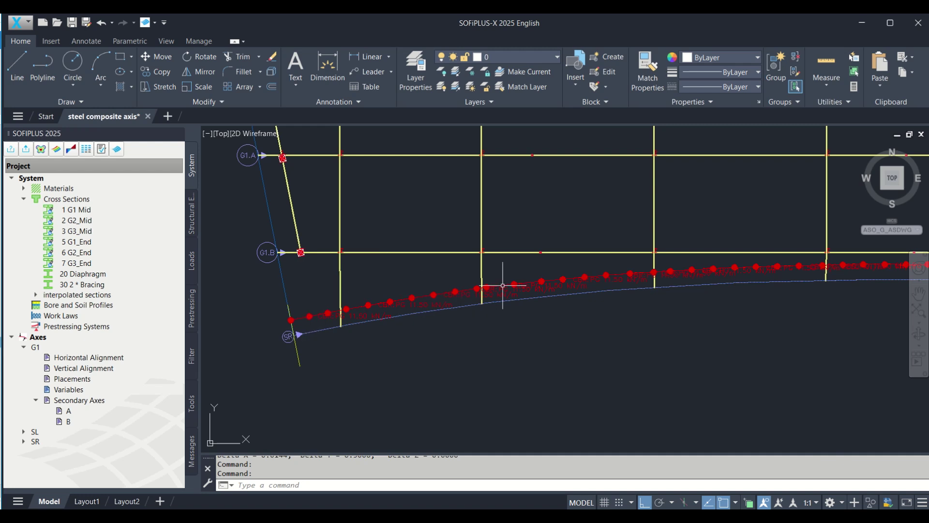
pyautogui.scroll(-5, 796, 310)
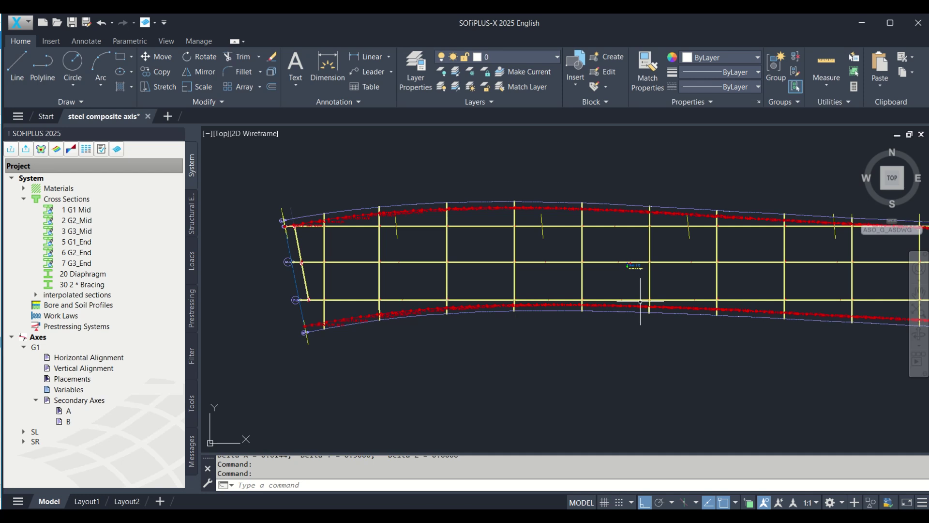
pyautogui.moveTo(640, 301); pyautogui.dragTo(603, 298, button='middle')
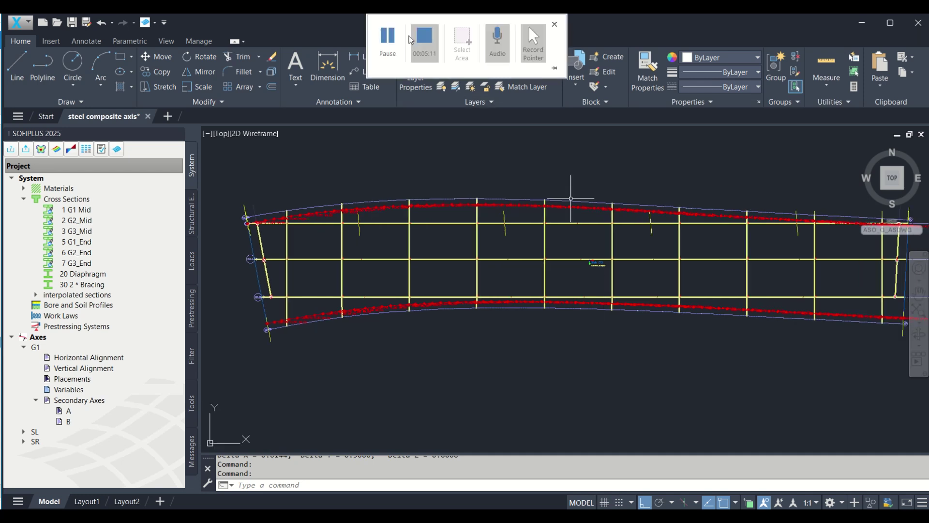
pyautogui.click(387, 48)
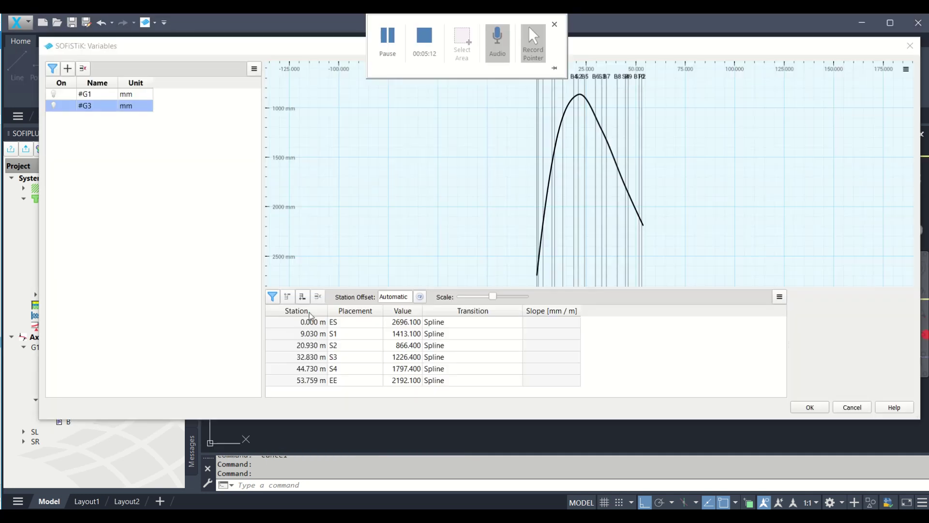
# Step: Review the values of variable #G3 at placements ES through EE and close the variables with confirmation
pyautogui.moveTo(397, 322); pyautogui.dragTo(417, 382)
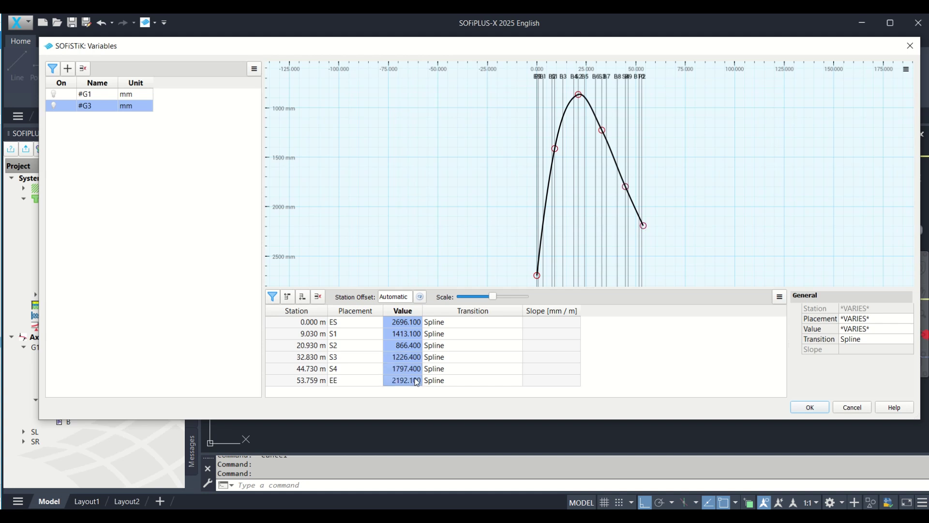
pyautogui.click(619, 358)
pyautogui.click(793, 405)
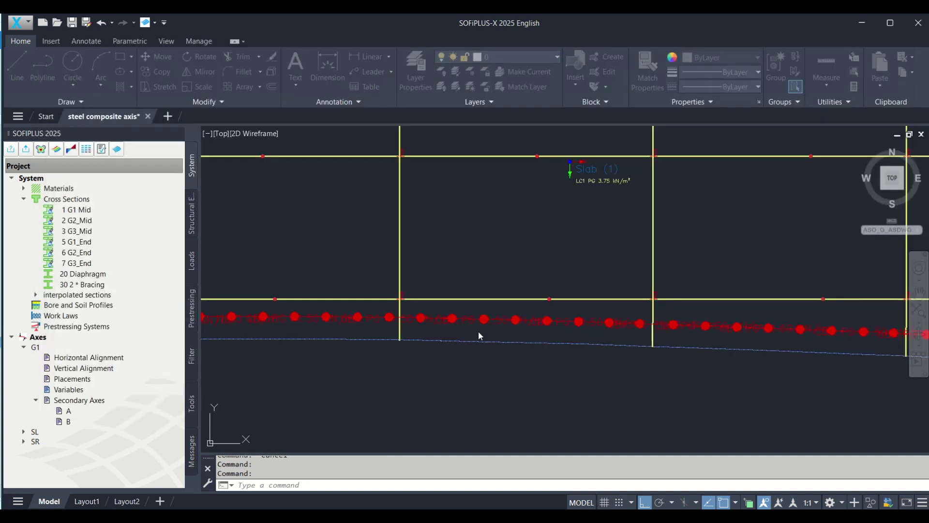
# Step: Open cross section 1 "G1 Mid" for editing and bring its slab into view
pyautogui.scroll(-6, 546, 362)
pyautogui.moveTo(496, 357); pyautogui.dragTo(523, 335, button='middle')
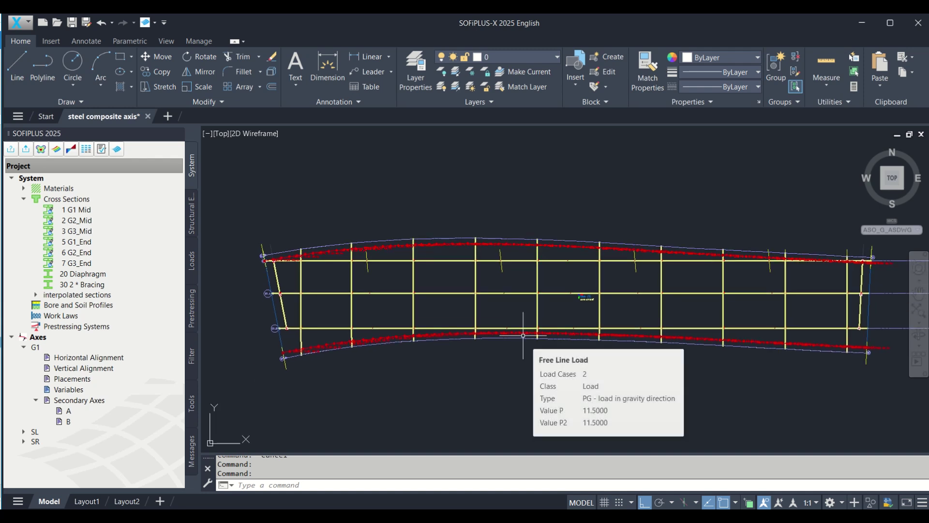
pyautogui.doubleClick(85, 210)
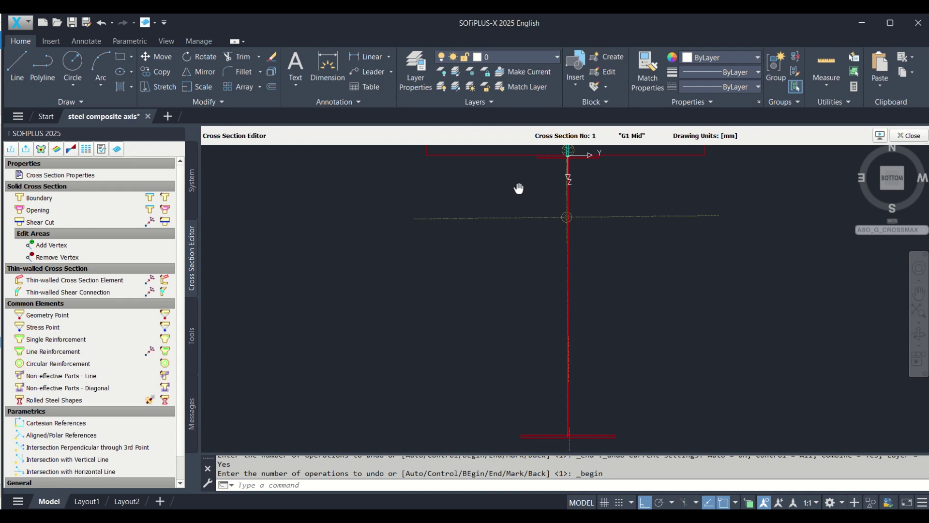
pyautogui.moveTo(515, 187); pyautogui.dragTo(519, 280, button='middle')
pyautogui.scroll(-4, 571, 199)
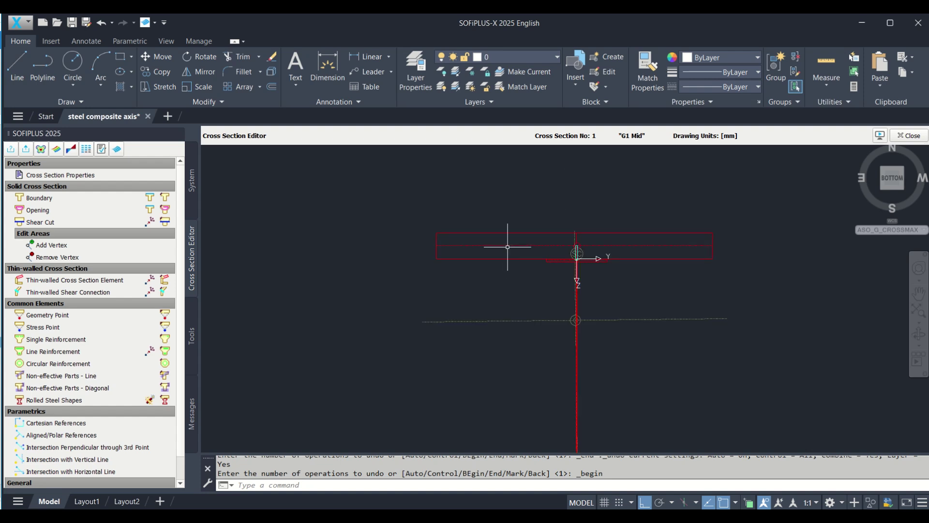
pyautogui.scroll(5, 508, 245)
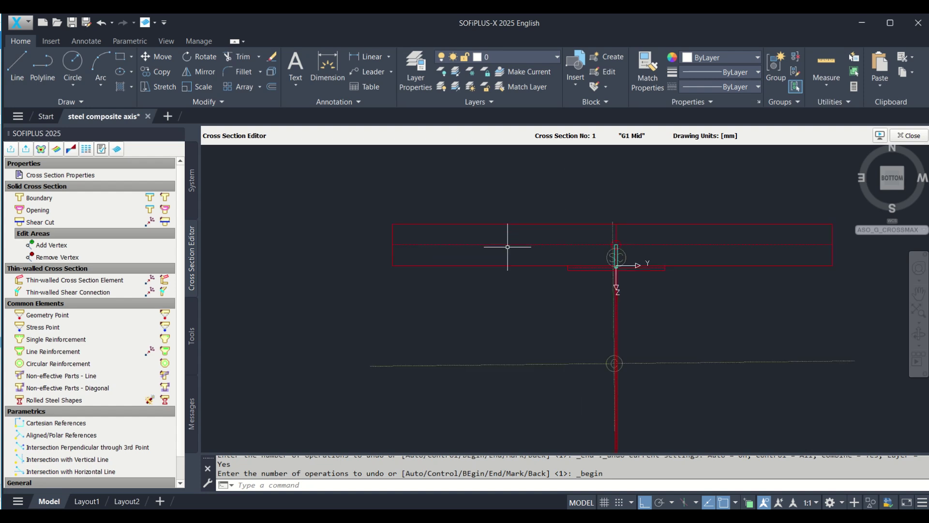
# Step: Add a Cartesian reference constraining the slab's outer left mid-depth point, with SECTION_PANEL CFL at the web centreline as horizontal and vertical reference
pyautogui.click(48, 424)
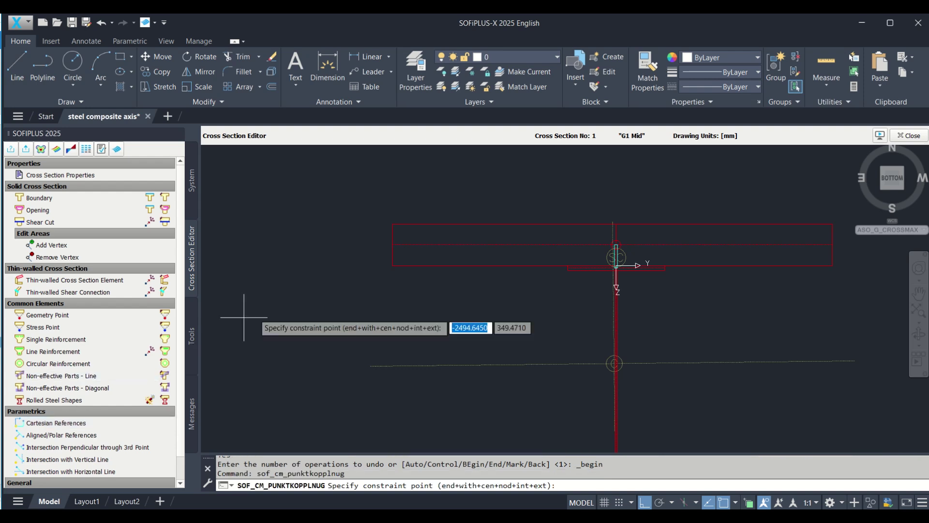
pyautogui.click(392, 245)
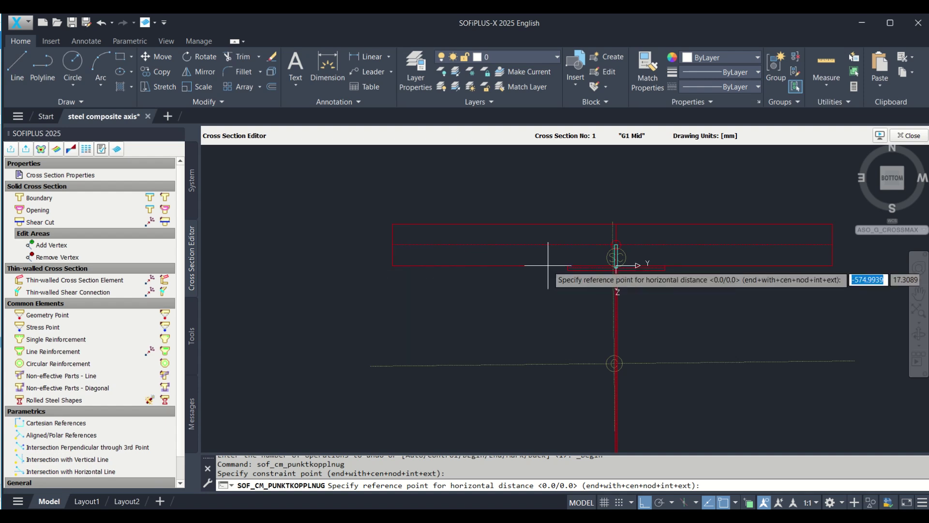
pyautogui.scroll(5, 614, 243)
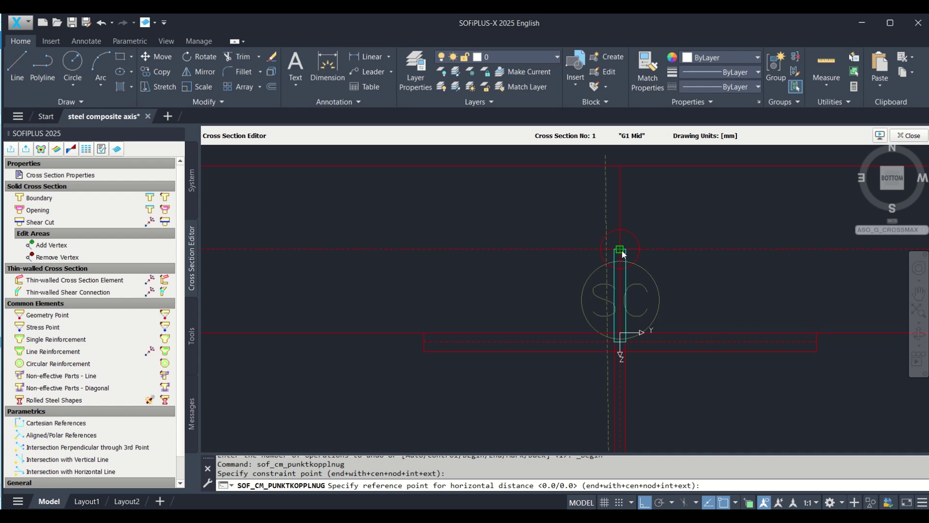
pyautogui.click(622, 252)
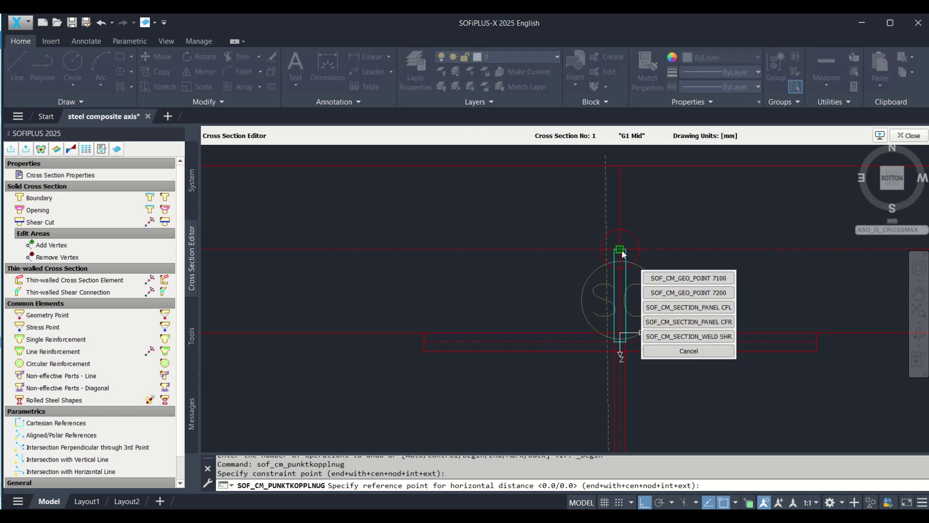
pyautogui.click(665, 310)
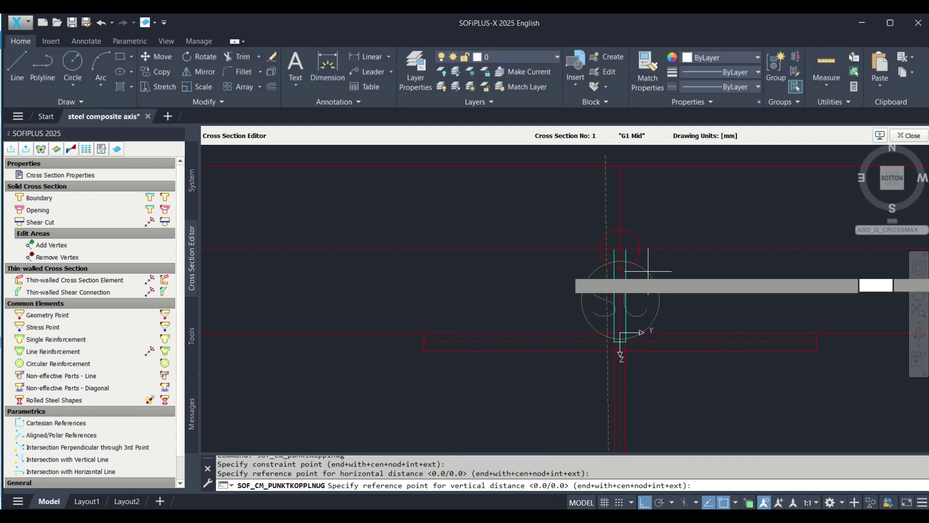
pyautogui.click(620, 249)
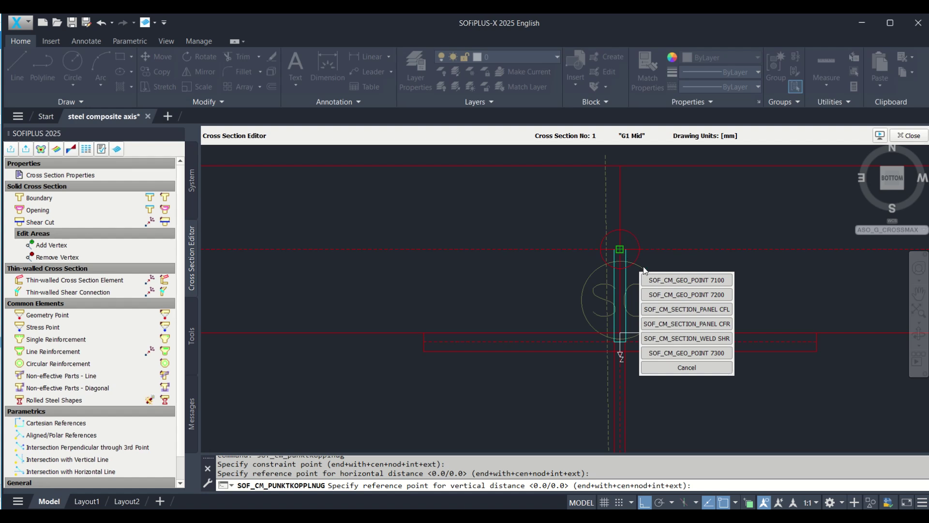
pyautogui.click(668, 310)
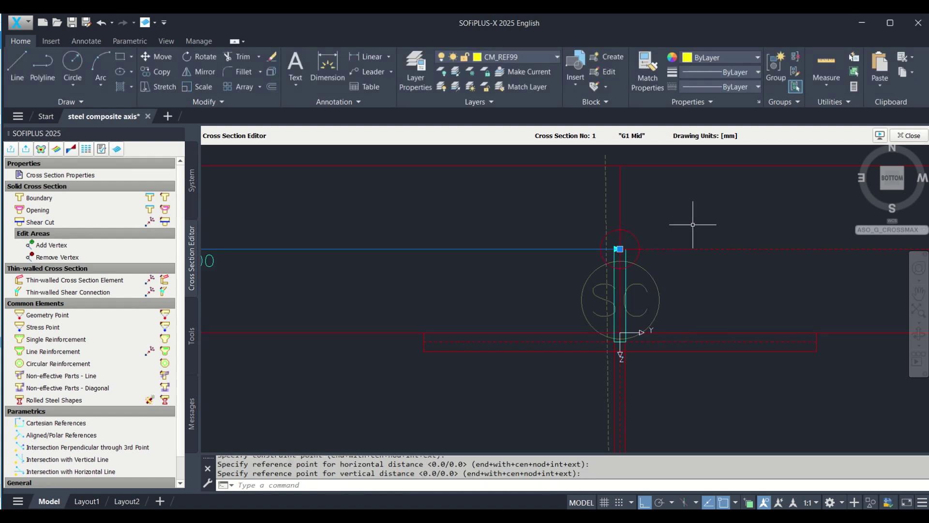
# Step: Try to assign the formula -#G1 to the horizontal distance of the slab edge's Cartesian reference
pyautogui.scroll(-3, 693, 225)
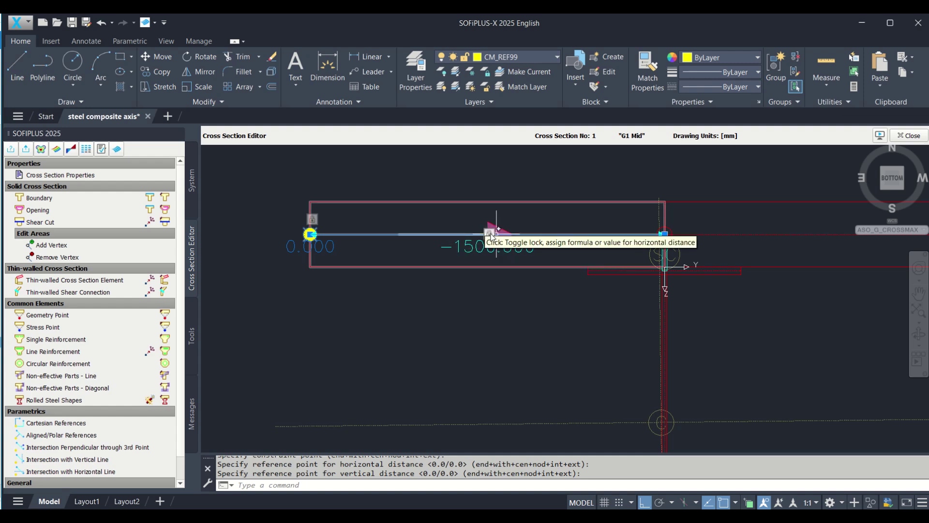
pyautogui.click(489, 235)
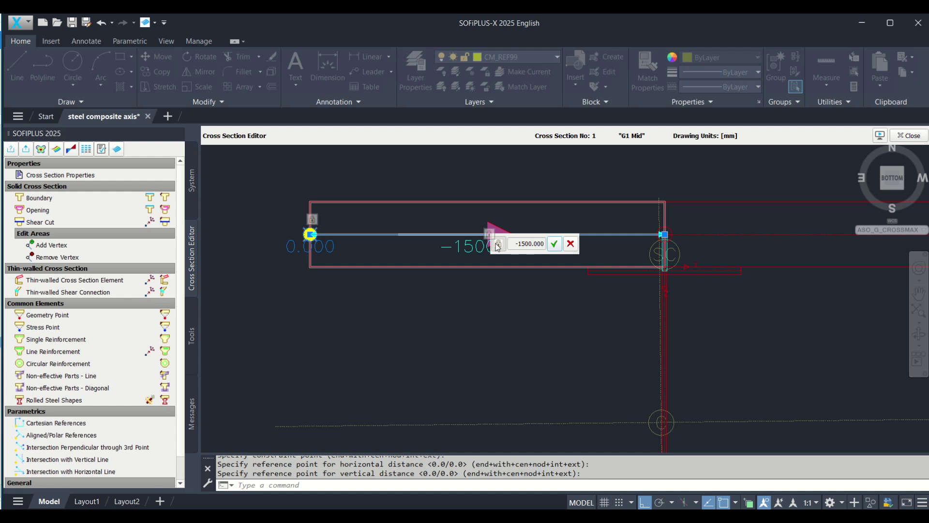
pyautogui.moveTo(517, 244); pyautogui.dragTo(543, 245)
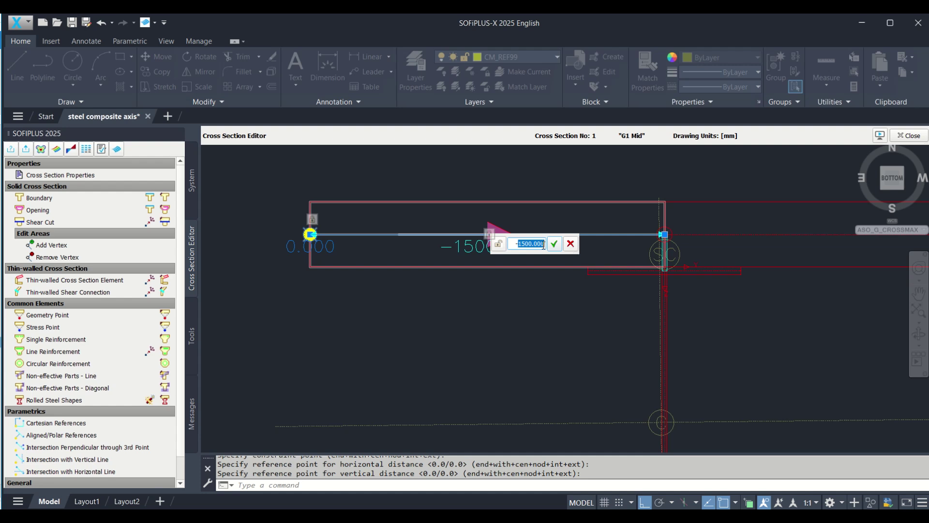
pyautogui.write('#')
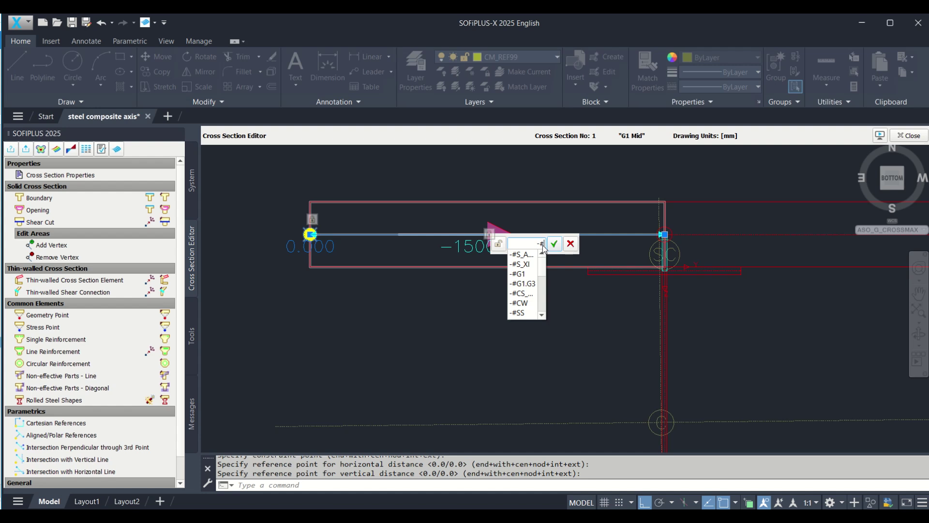
pyautogui.write('G')
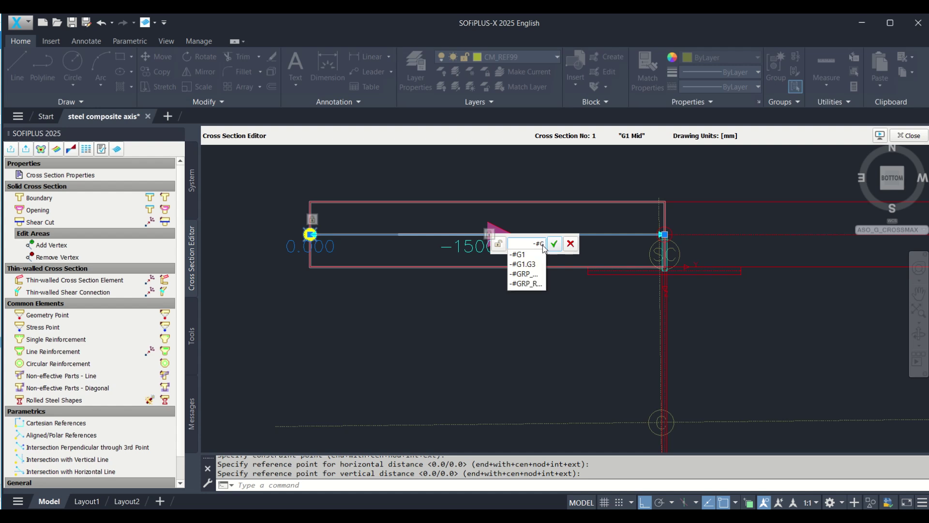
pyautogui.write('1')
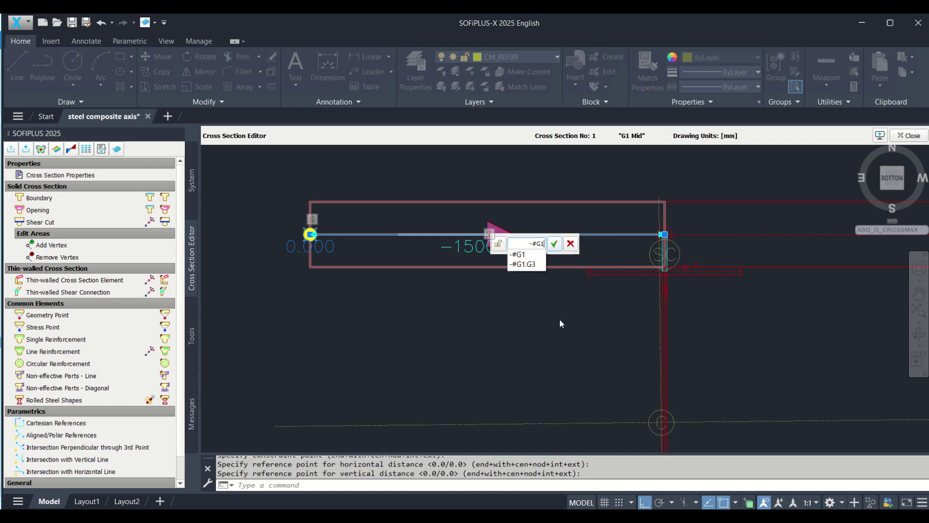
pyautogui.press('Return')
pyautogui.press('Return')
pyautogui.press('Escape')
pyautogui.press('Escape')
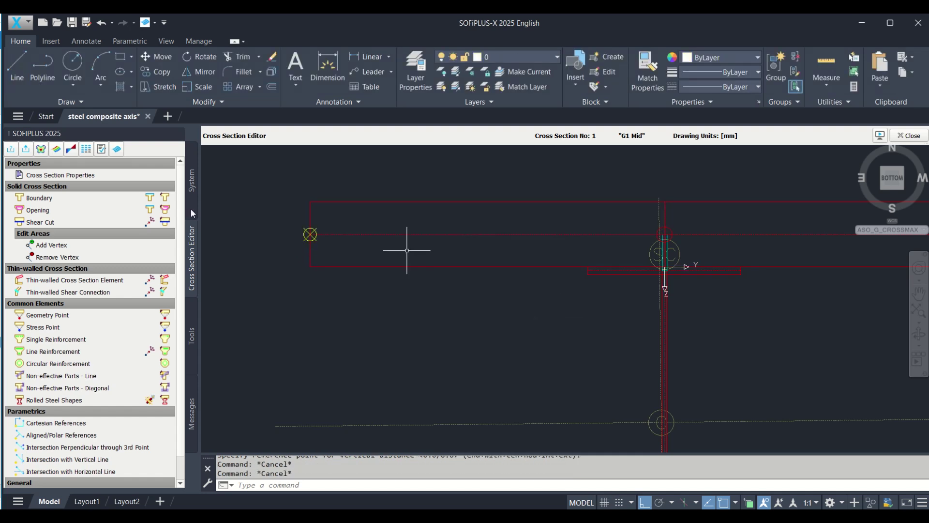
# Step: Check the section's variables and those importable from axis G1 for #G1, then cancel the section properties
pyautogui.click(63, 177)
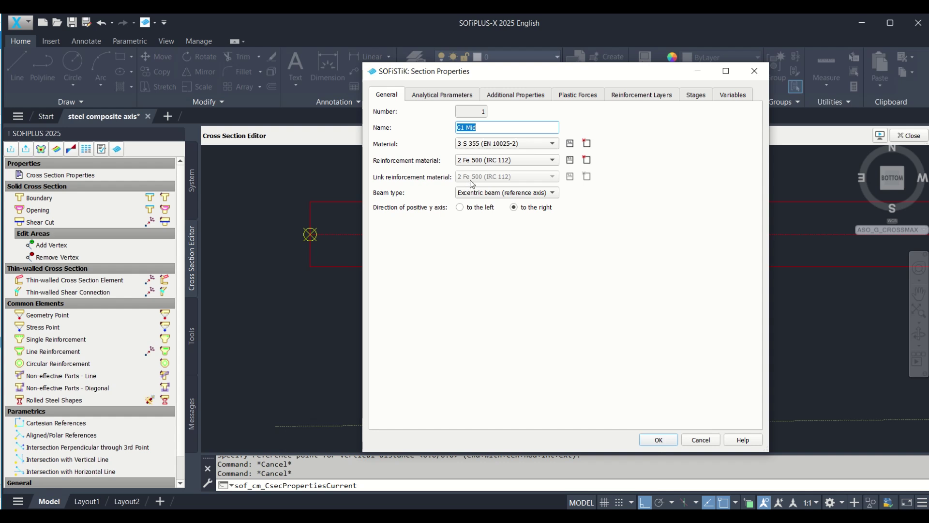
pyautogui.click(730, 95)
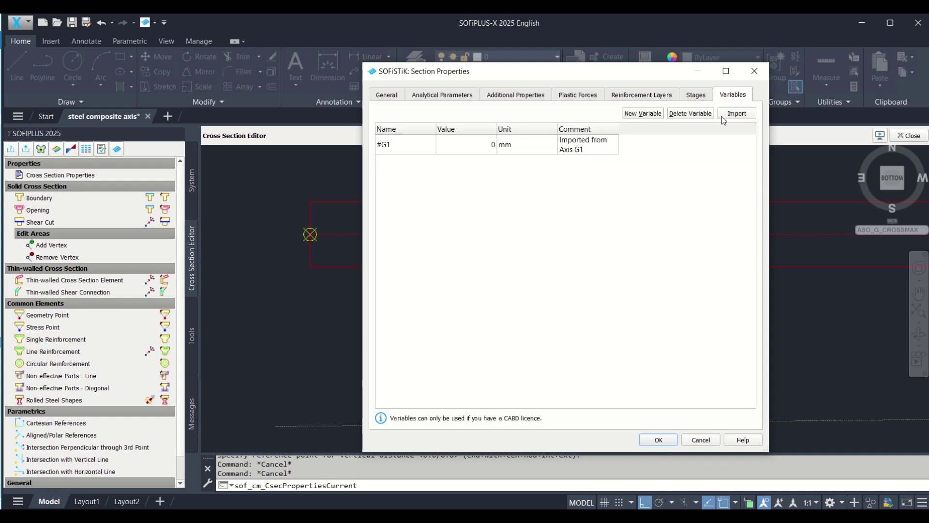
pyautogui.click(406, 147)
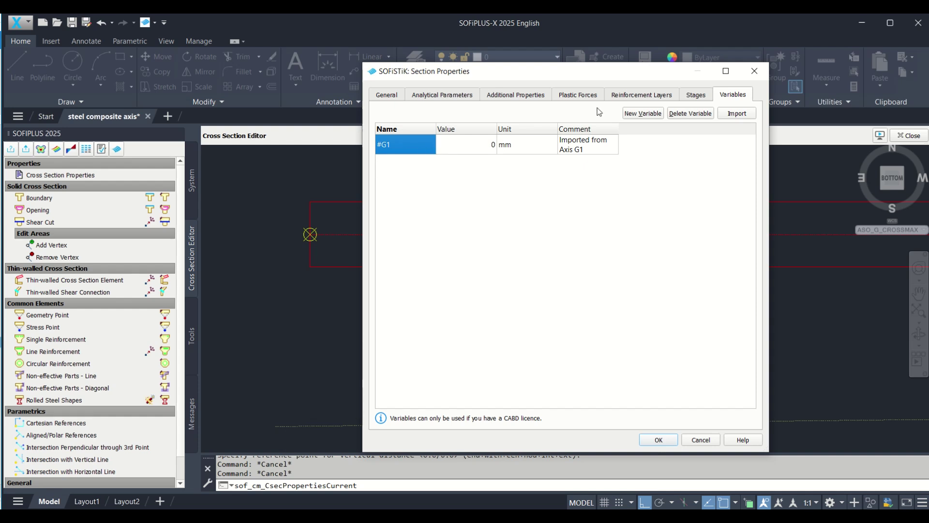
pyautogui.click(743, 117)
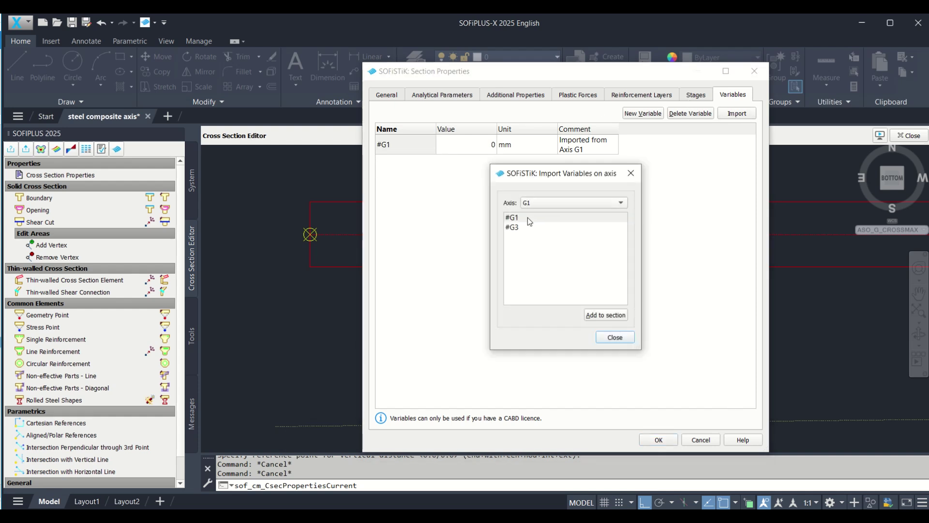
pyautogui.click(527, 219)
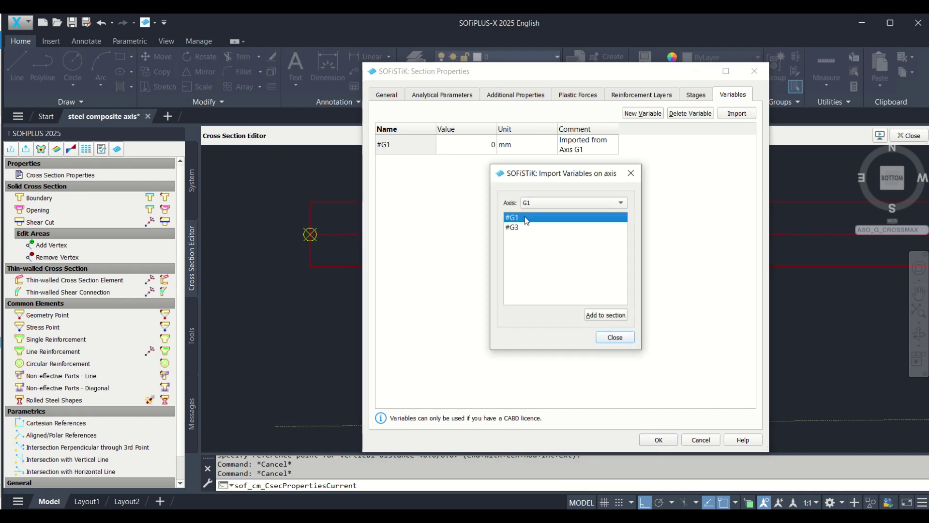
pyautogui.click(615, 338)
pyautogui.click(409, 143)
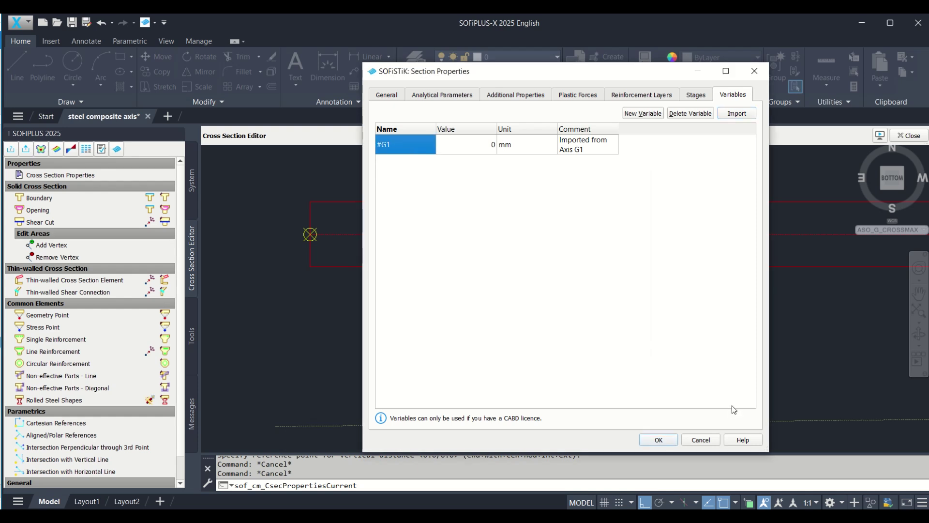
pyautogui.click(712, 441)
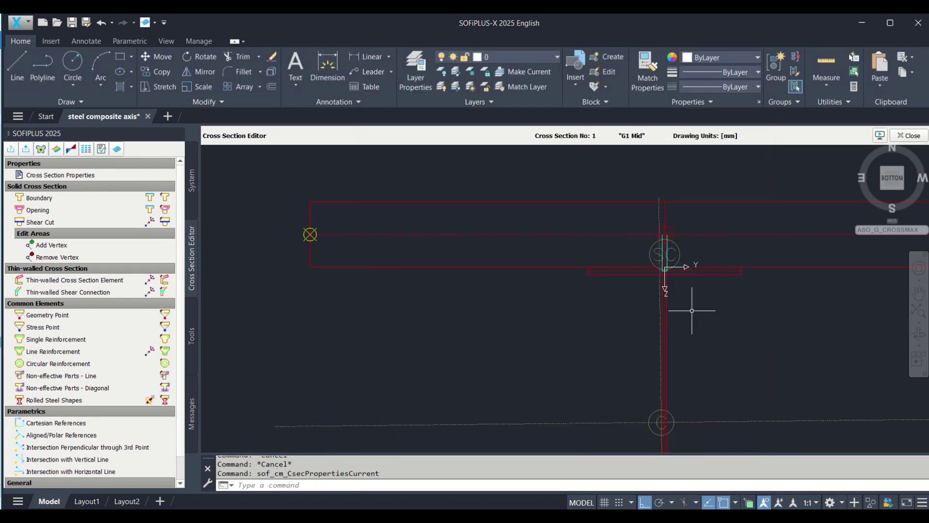
pyautogui.click(310, 234)
pyautogui.doubleClick(310, 234)
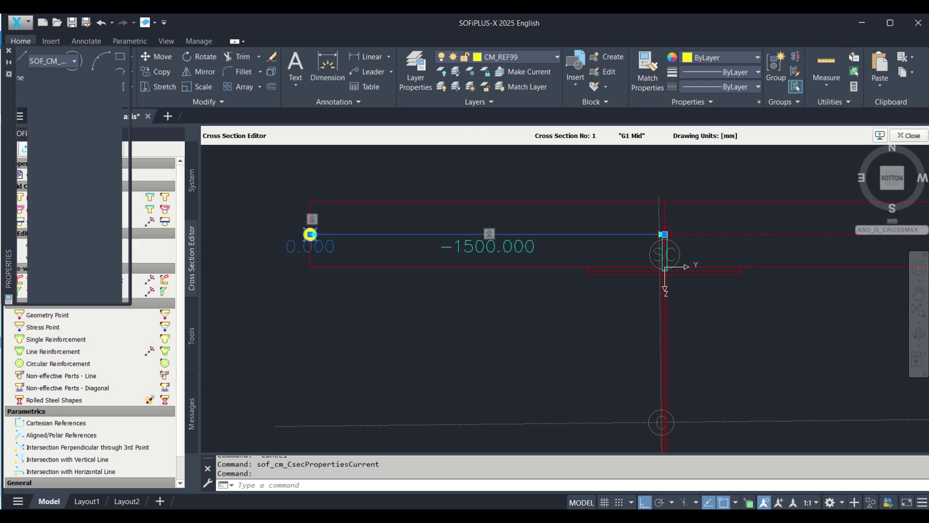
pyautogui.press('Escape')
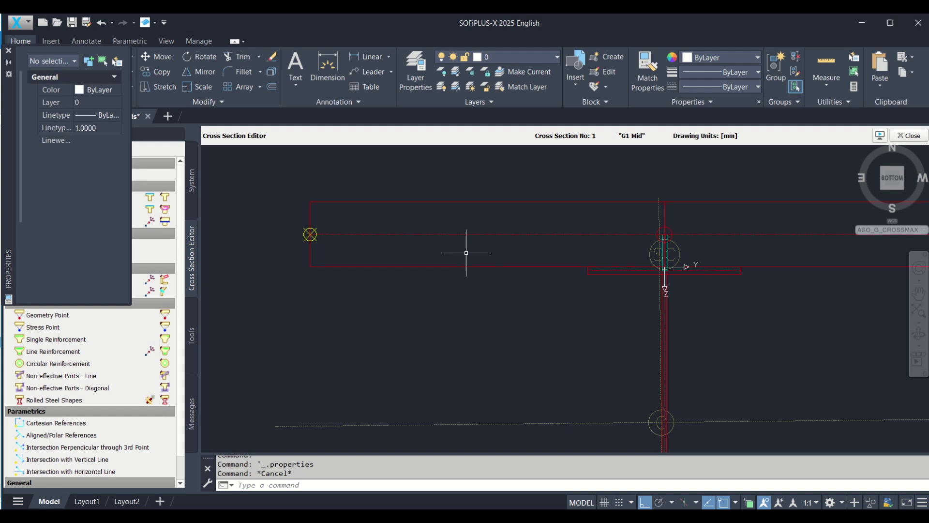
pyautogui.press('Escape')
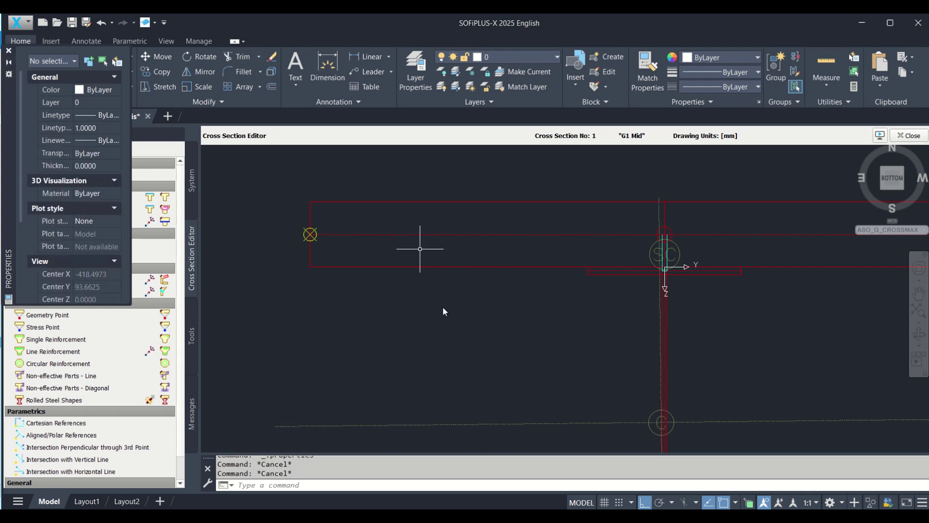
# Step: Set the horizontal distance of the slab edge's Cartesian reference to the formula -#G1
pyautogui.click(310, 234)
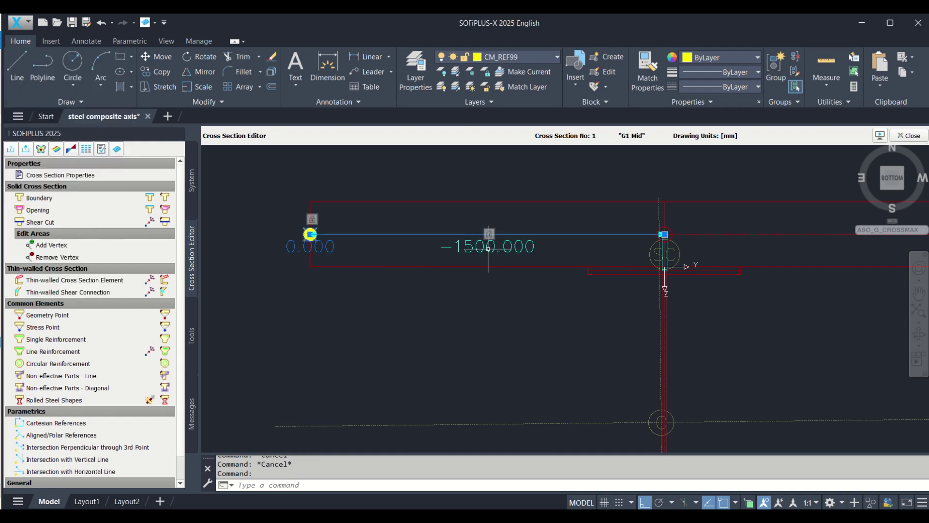
pyautogui.click(489, 234)
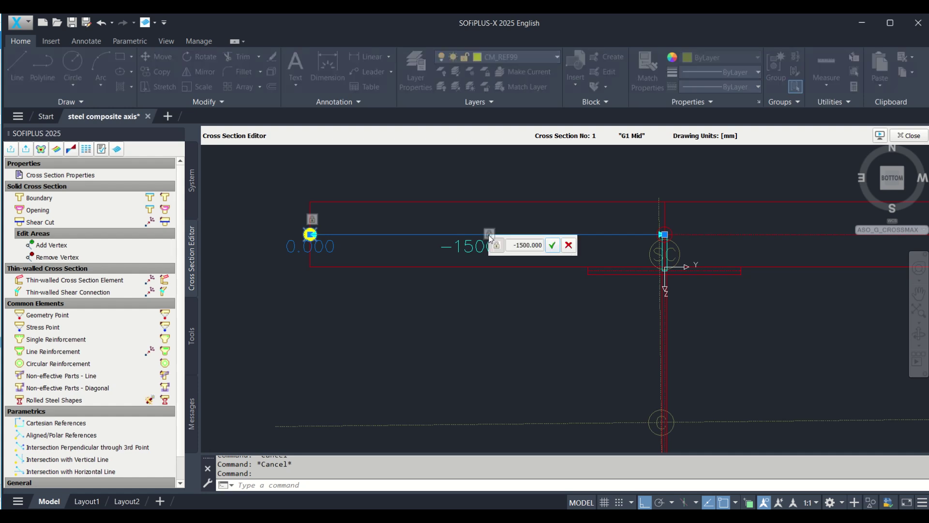
pyautogui.click(515, 245)
pyautogui.moveTo(515, 245); pyautogui.dragTo(551, 247)
pyautogui.write('#G1')
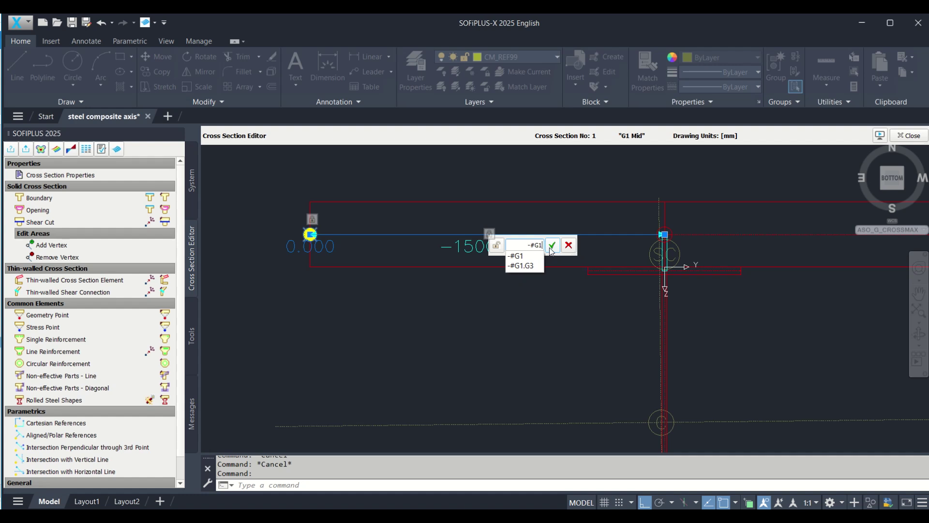
pyautogui.click(552, 246)
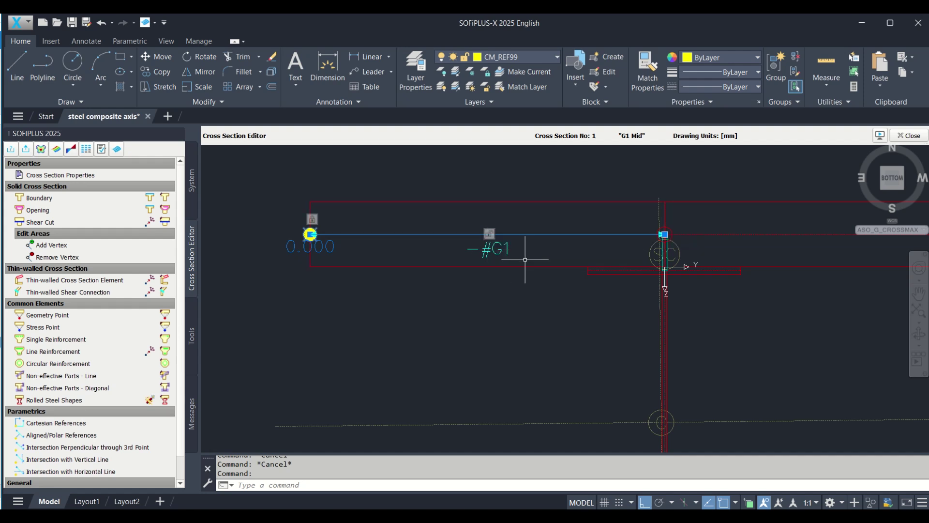
# Step: Close cross section 1 "G1 Mid" and save its changes
pyautogui.scroll(-4, 561, 212)
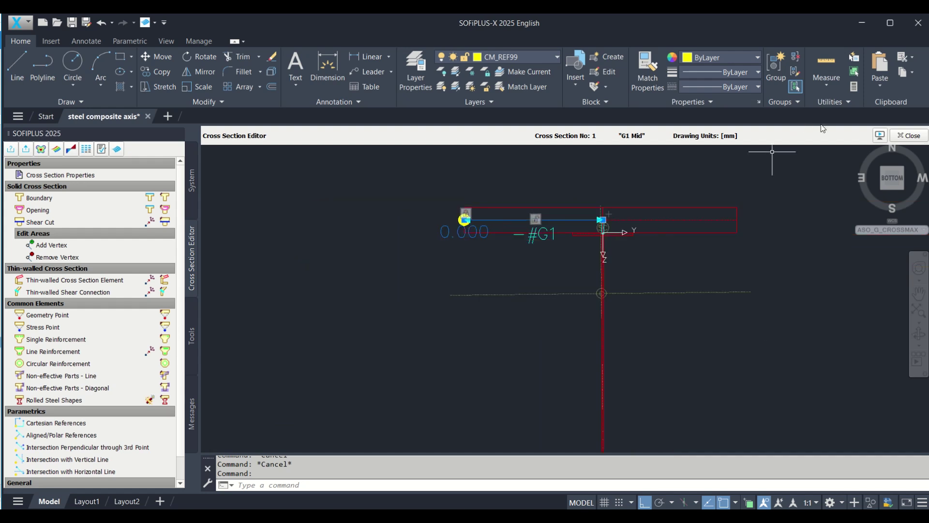
pyautogui.press('Delete')
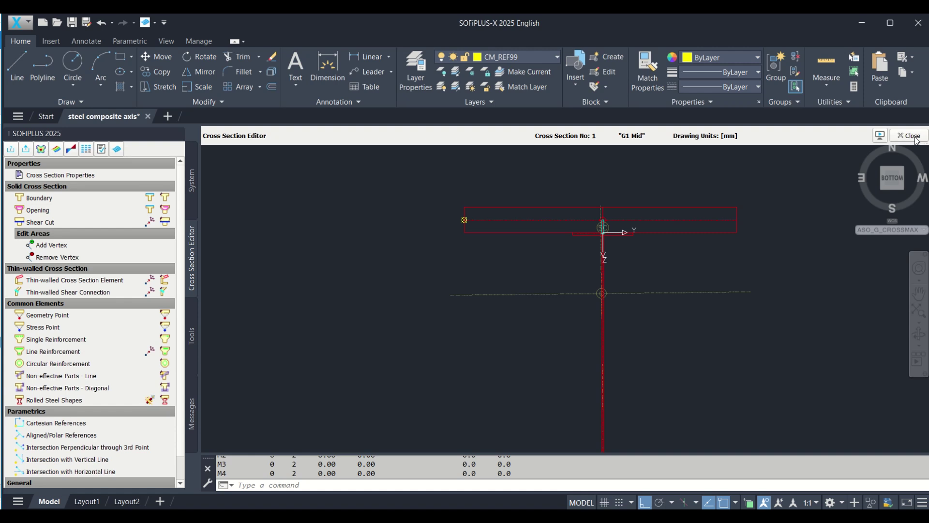
pyautogui.click(910, 136)
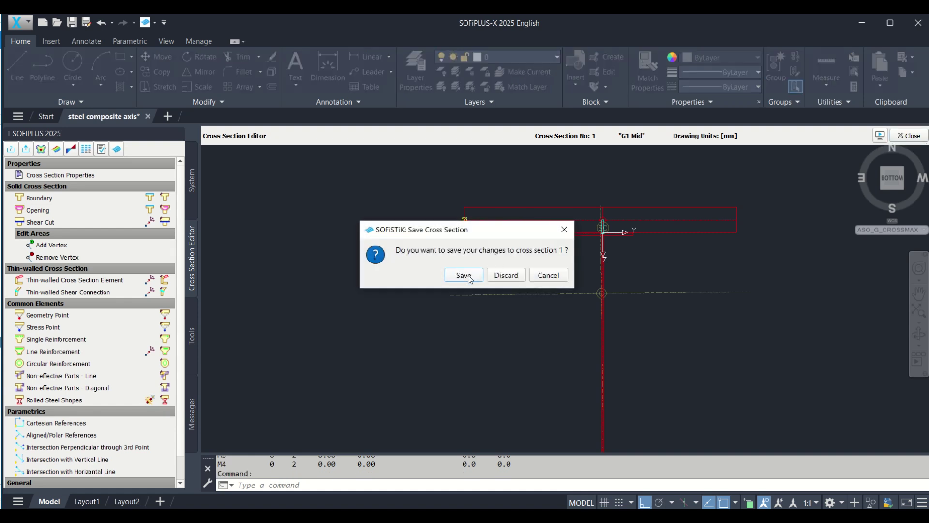
pyautogui.click(467, 275)
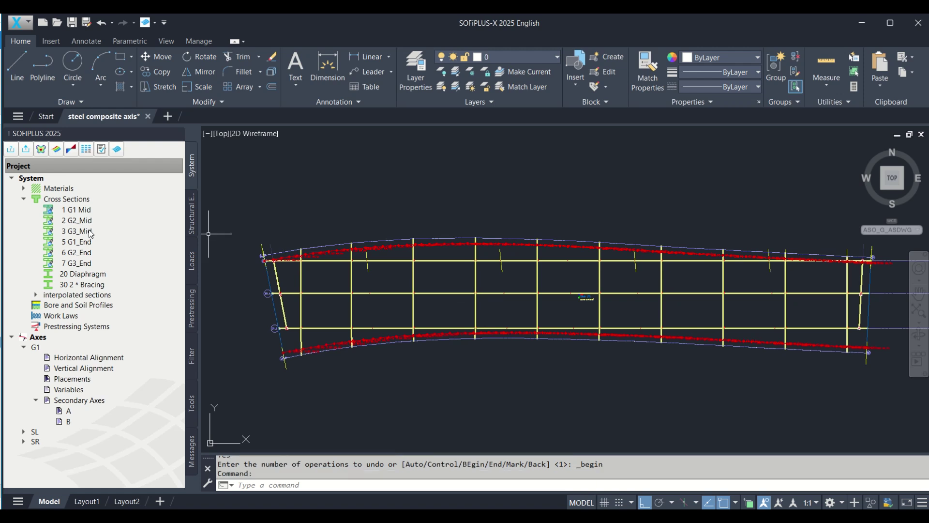
# Step: Open cross section 3 "G3_Mid", inspect the horizontal reference formula at the slab's outer edge, and close the section
pyautogui.click(76, 232)
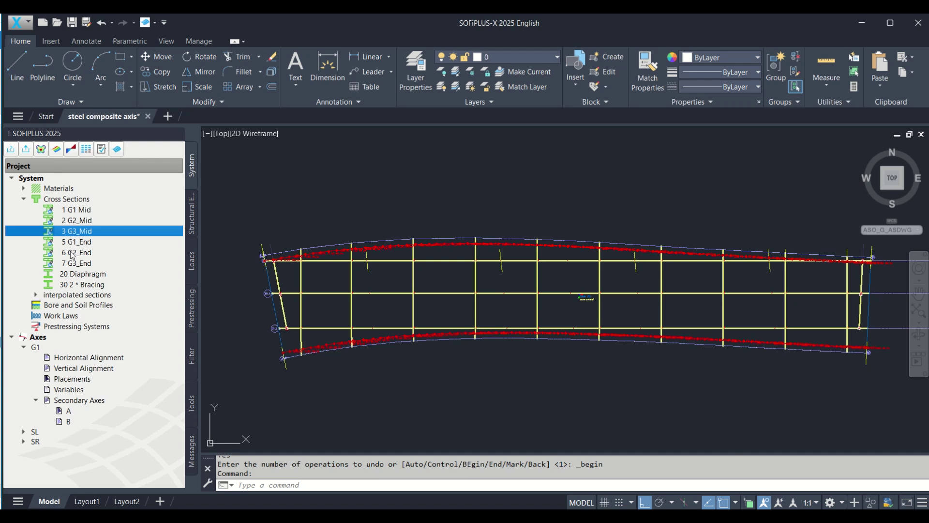
pyautogui.click(75, 241)
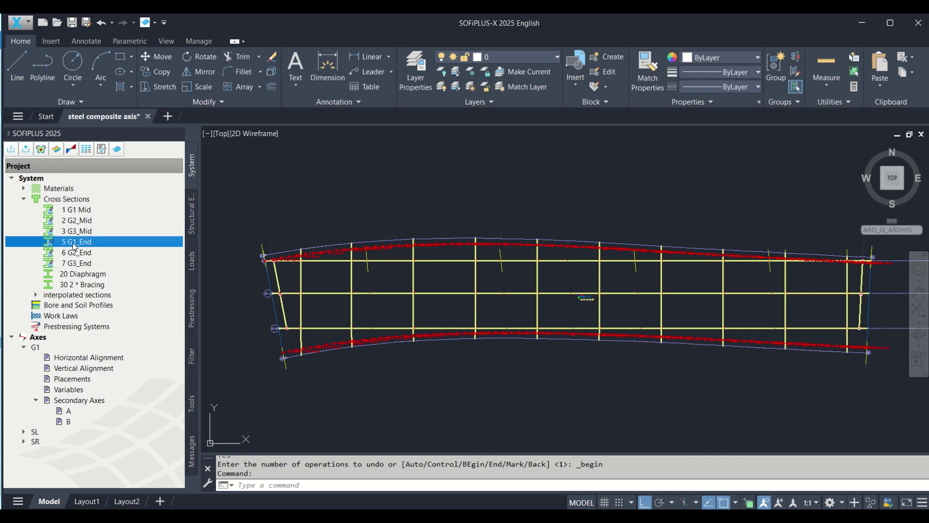
pyautogui.click(75, 264)
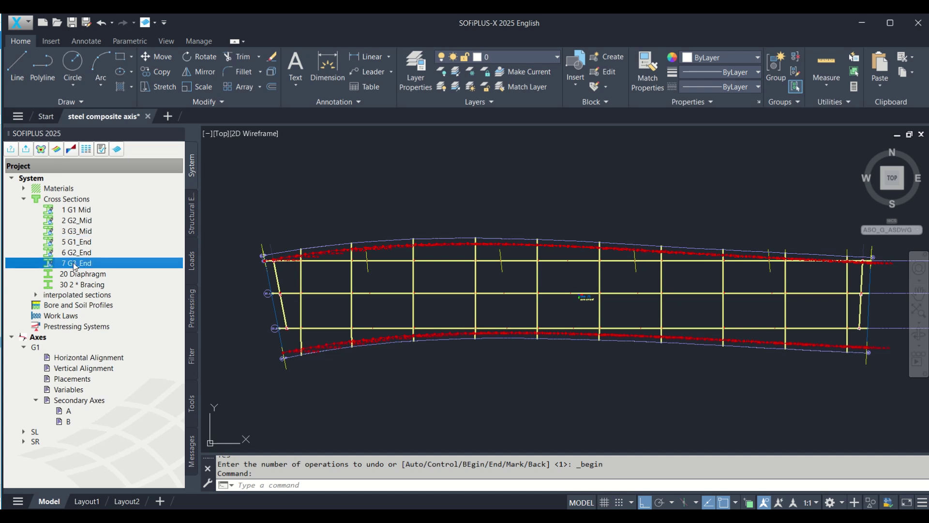
pyautogui.click(77, 232)
pyautogui.doubleClick(78, 232)
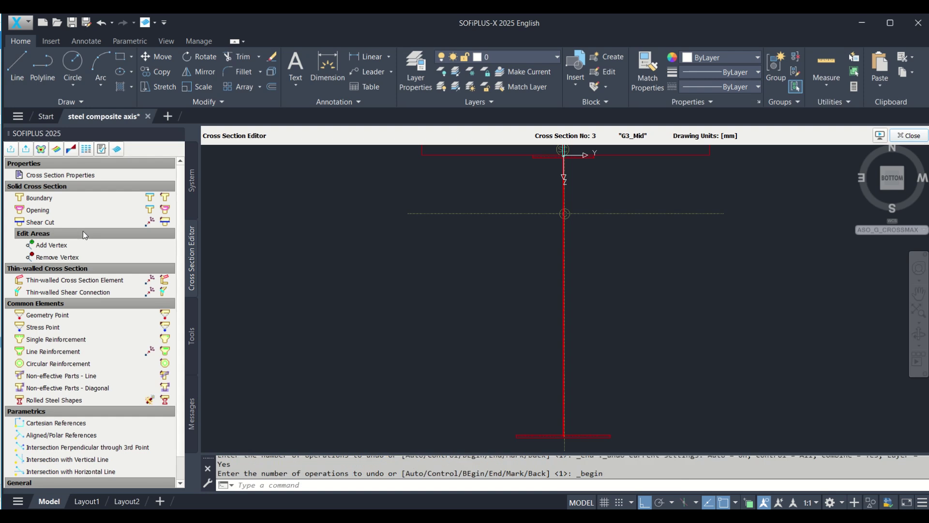
pyautogui.moveTo(677, 196); pyautogui.dragTo(683, 317, button='middle')
pyautogui.scroll(2, 722, 247)
pyautogui.click(711, 274)
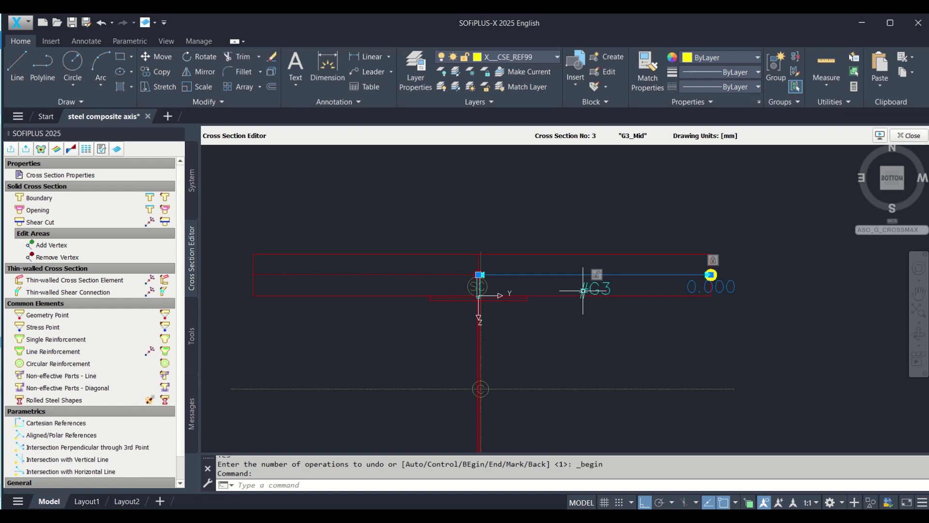
pyautogui.click(904, 138)
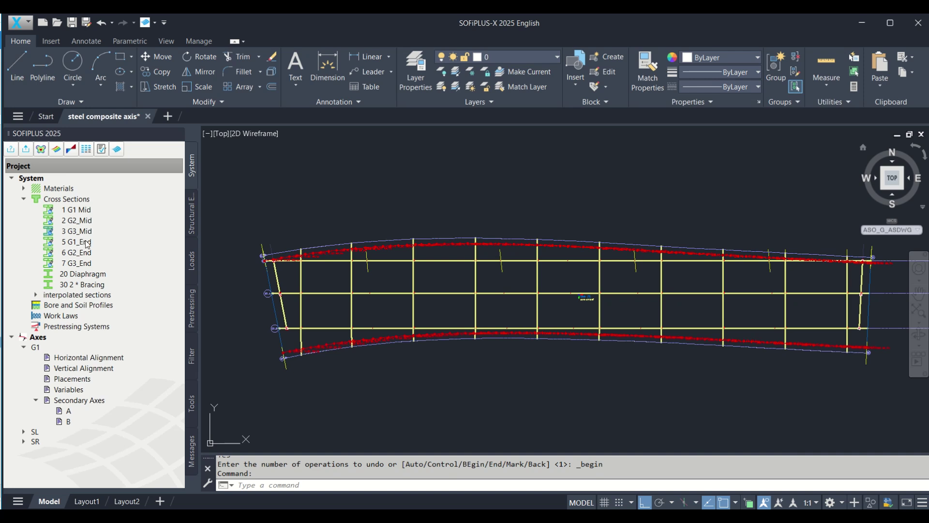
# Step: Open cross section 5 "G1_End", inspect the slab's outer-edge reference and its horizontal formula, and close the section
pyautogui.doubleClick(88, 245)
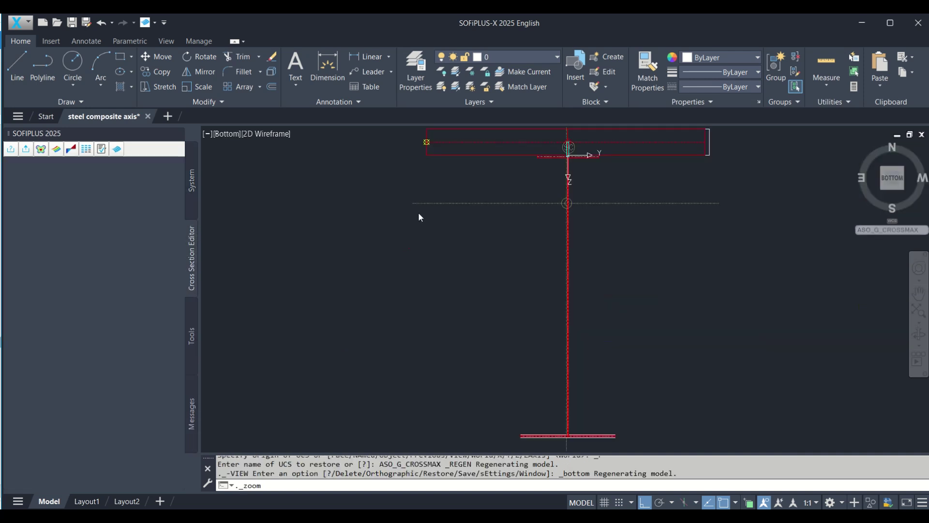
pyautogui.moveTo(408, 168); pyautogui.dragTo(410, 244, button='middle')
pyautogui.scroll(5, 428, 235)
pyautogui.click(423, 172)
pyautogui.moveTo(404, 276); pyautogui.dragTo(396, 345, button='middle')
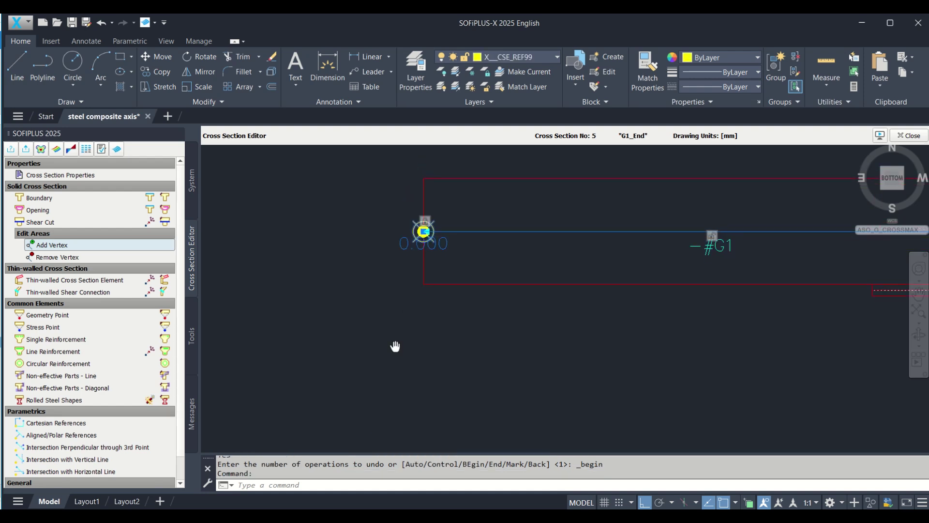
pyautogui.scroll(-4, 532, 237)
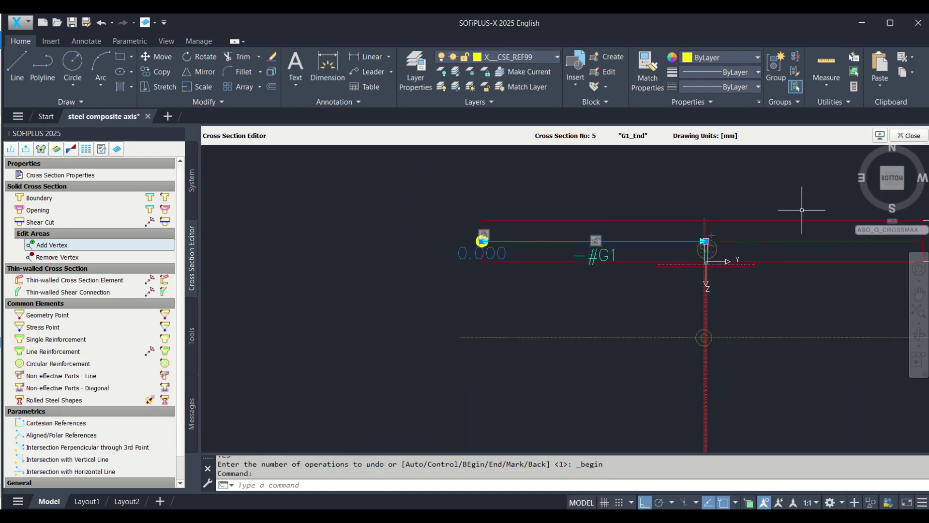
pyautogui.click(910, 135)
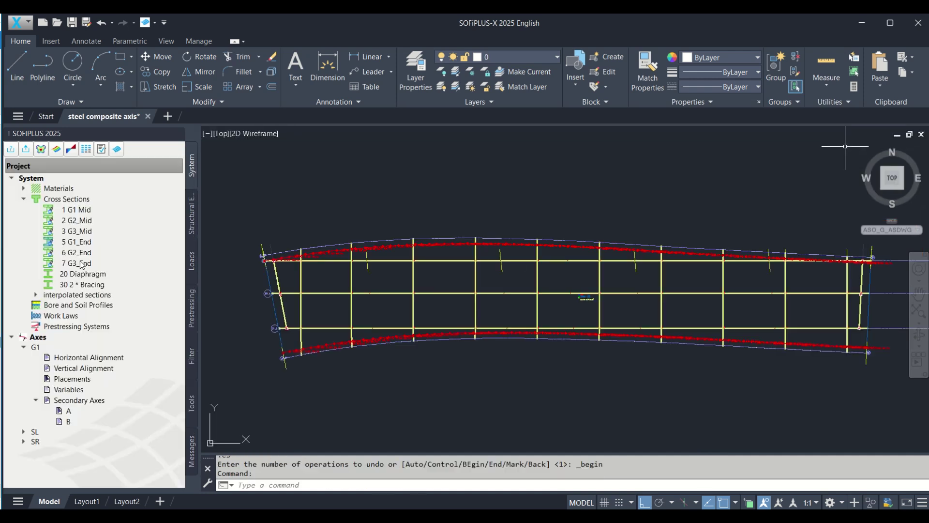
# Step: Open cross section 7 "G3_End", inspect the reference at the slab's outer edge, and close the section
pyautogui.doubleClick(77, 264)
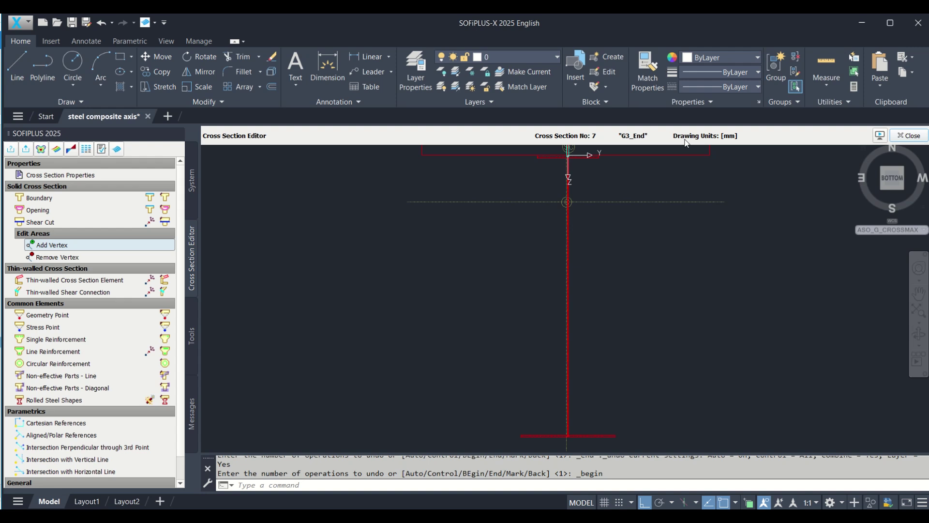
pyautogui.moveTo(631, 184); pyautogui.dragTo(630, 252, button='middle')
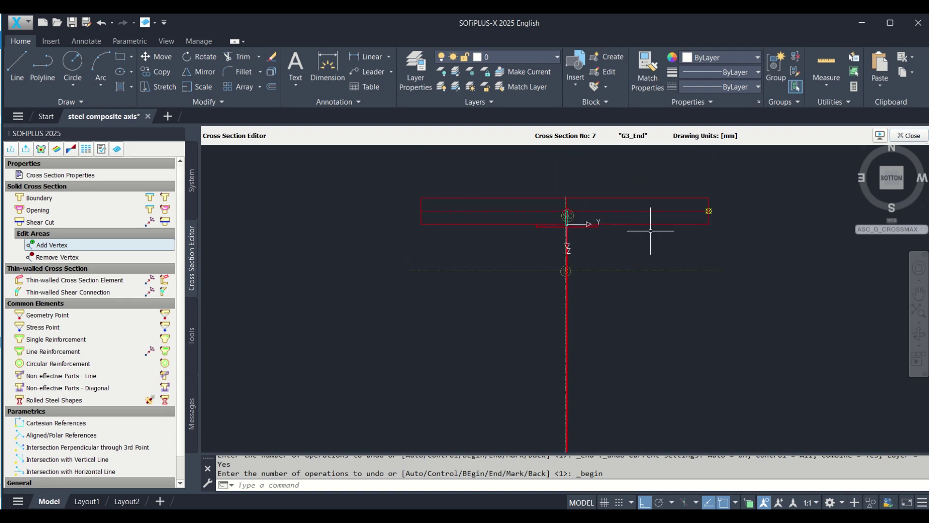
pyautogui.click(709, 210)
pyautogui.press('Escape')
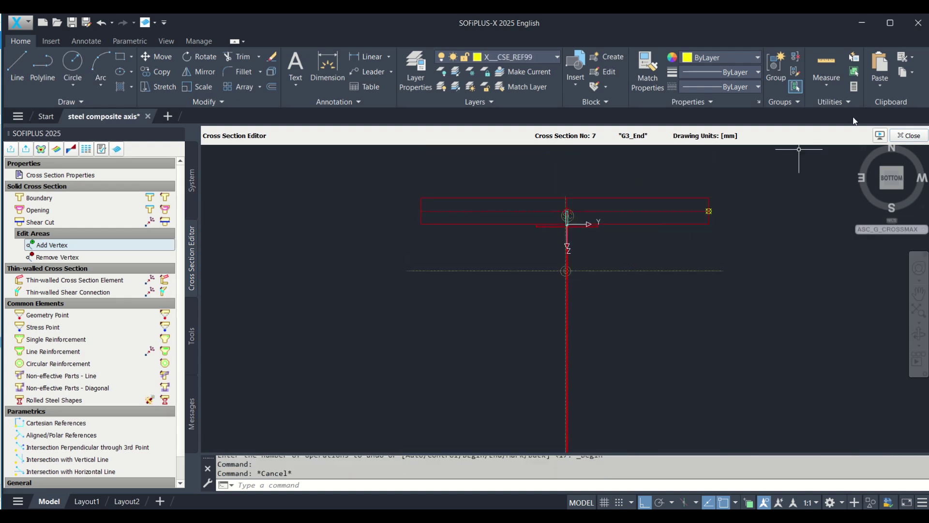
pyautogui.click(908, 136)
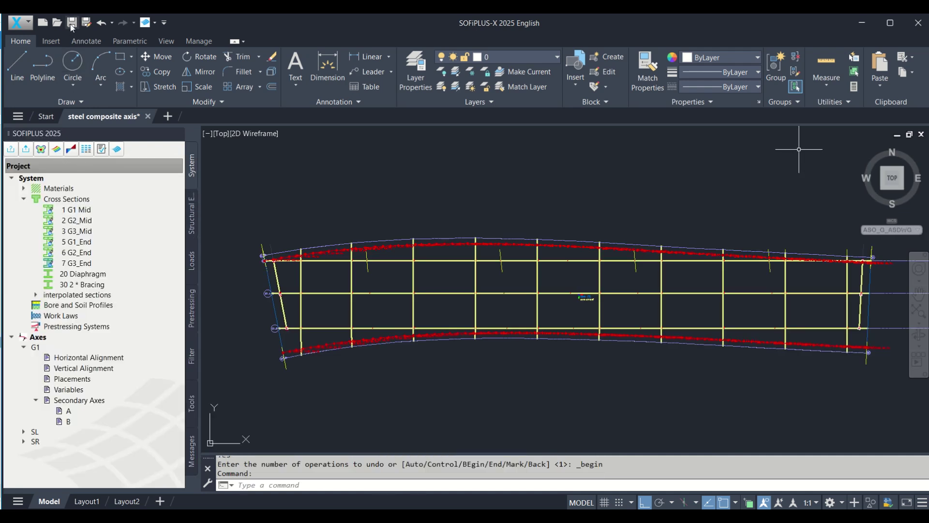
# Step: Save the drawing "steel composite axis" and export the model to the SOFiSTiK database
pyautogui.hotkey('ctrl', 's')
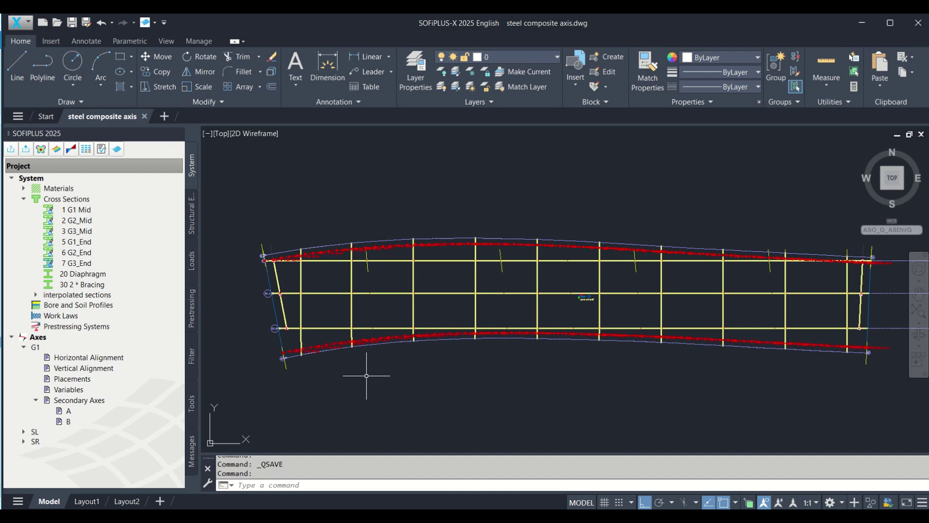
pyautogui.click(26, 150)
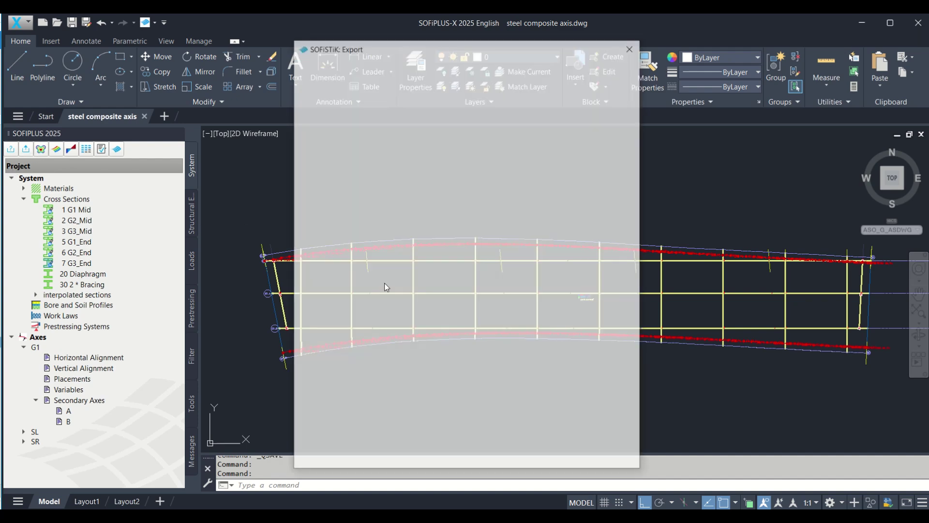
pyautogui.click(532, 464)
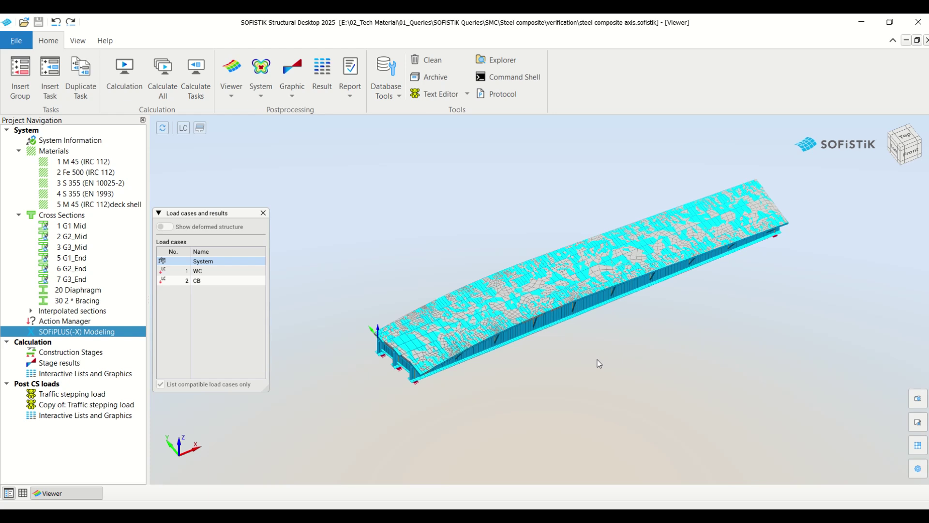
# Step: In the SOFiSTiK Structural Desktop viewer, replace the load case overview with the groups list and hide the area elements of primary group 30
pyautogui.click(184, 130)
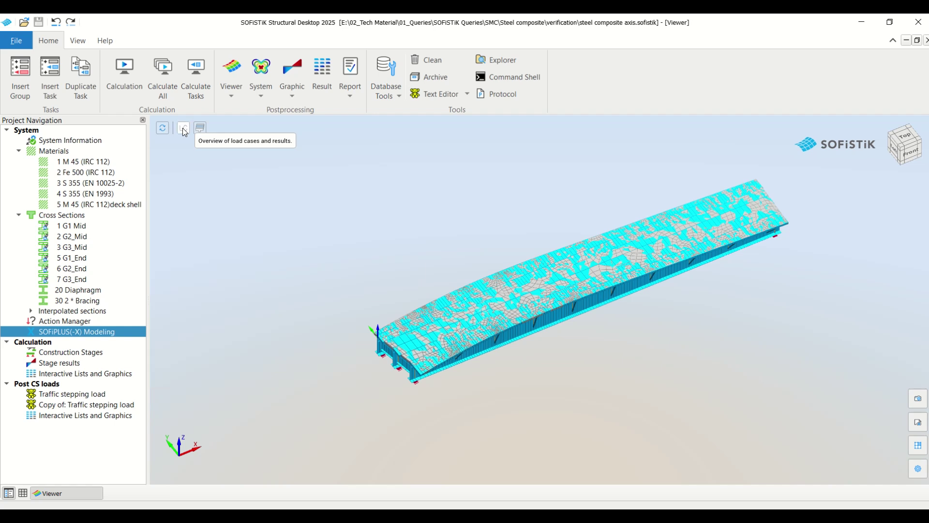
pyautogui.click(199, 128)
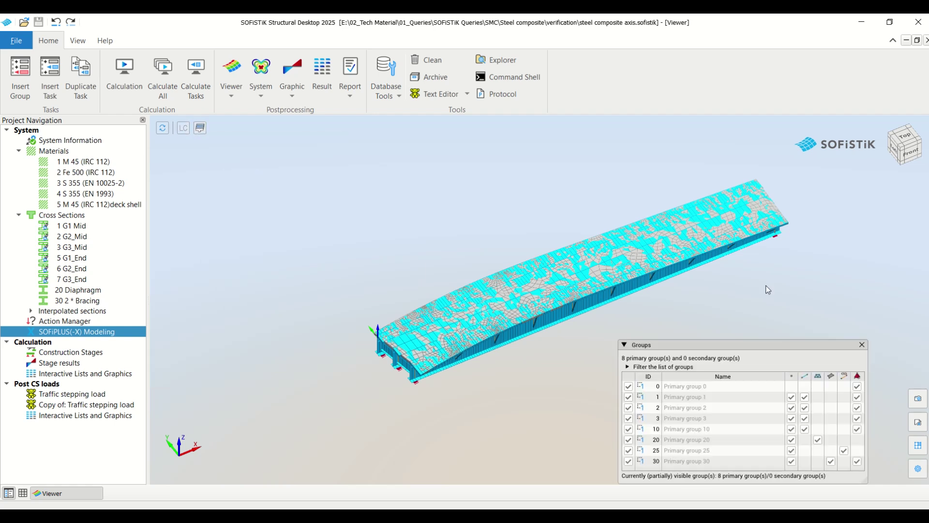
pyautogui.moveTo(798, 343); pyautogui.dragTo(816, 243)
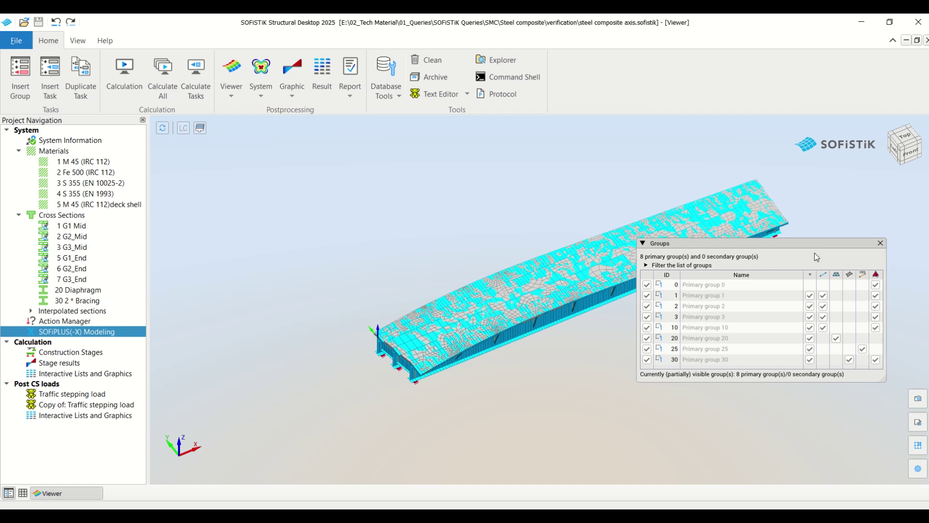
pyautogui.click(849, 360)
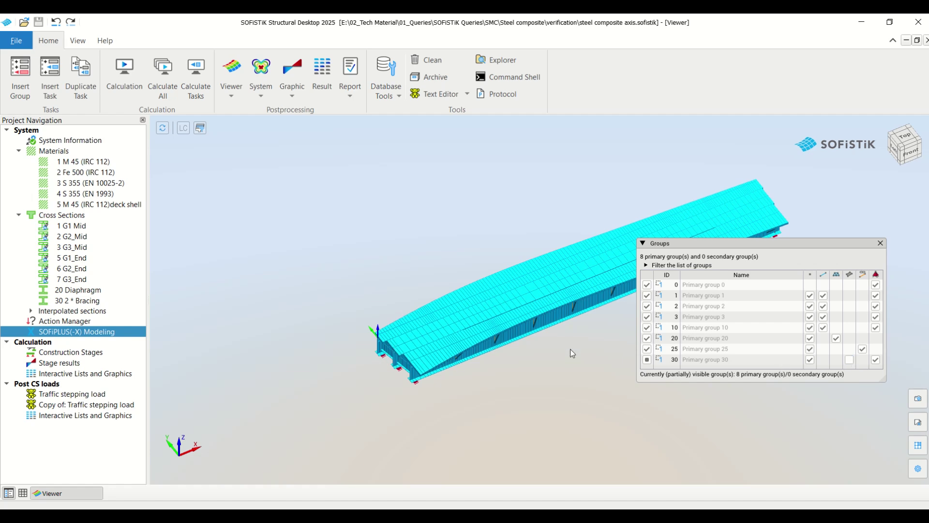
# Step: Examine the girder slabs along the curved deck edges up close and from above, and show primary group 30's area elements again
pyautogui.moveTo(546, 363)
pyautogui.mouseDown(button='middle')
pyautogui.moveTo(568, 311)
pyautogui.moveTo(569, 276)
pyautogui.moveTo(528, 314)
pyautogui.moveTo(522, 349)
pyautogui.moveTo(545, 346)
pyautogui.moveTo(558, 323)
pyautogui.mouseUp(button='middle')
pyautogui.scroll(5, 431, 350)
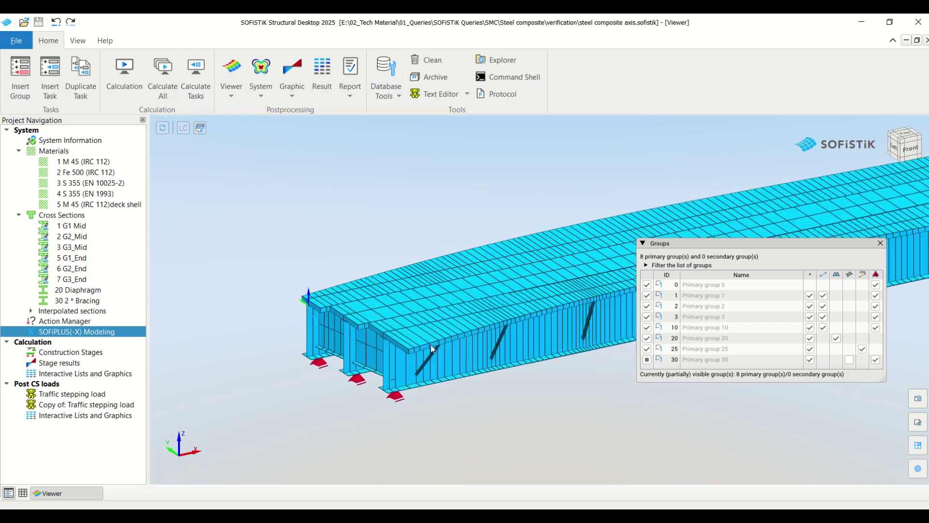
pyautogui.moveTo(438, 344)
pyautogui.mouseDown(button='middle')
pyautogui.moveTo(425, 369)
pyautogui.moveTo(420, 341)
pyautogui.mouseUp(button='middle')
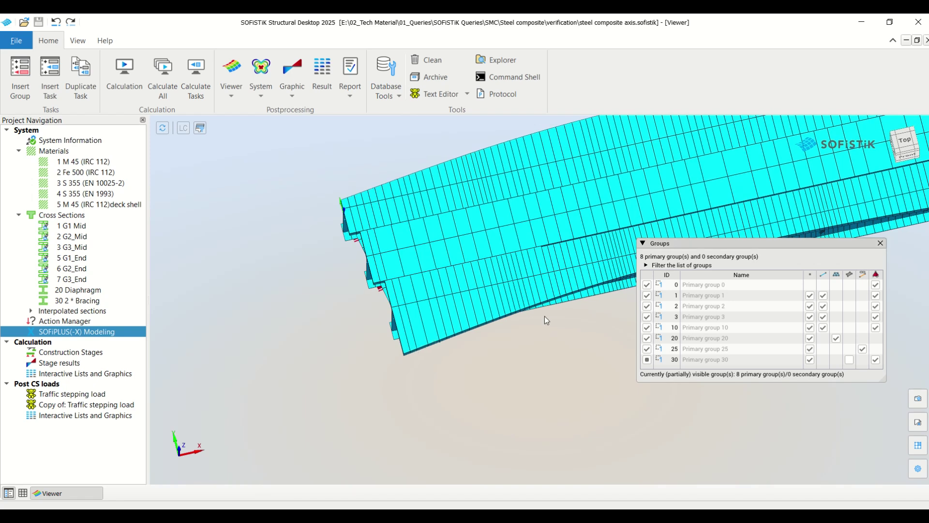
pyautogui.moveTo(346, 402); pyautogui.dragTo(361, 402, button='middle')
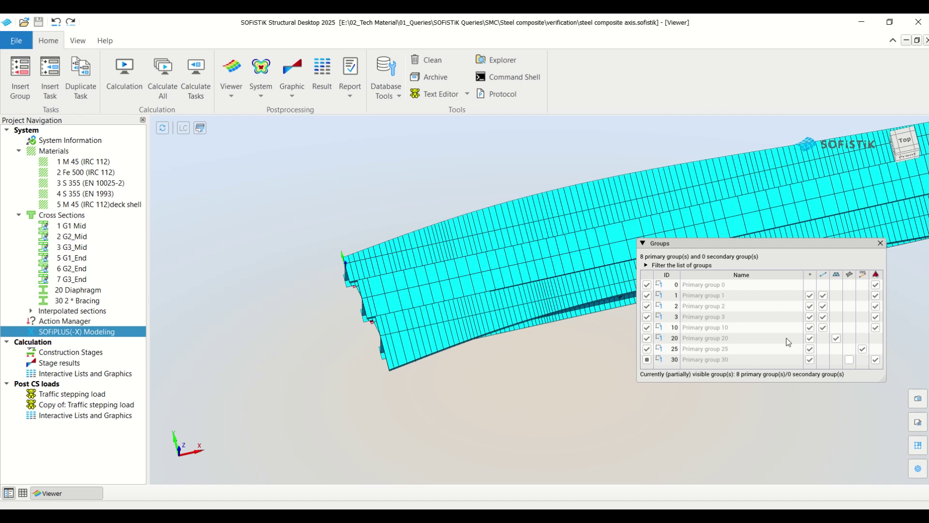
pyautogui.click(849, 359)
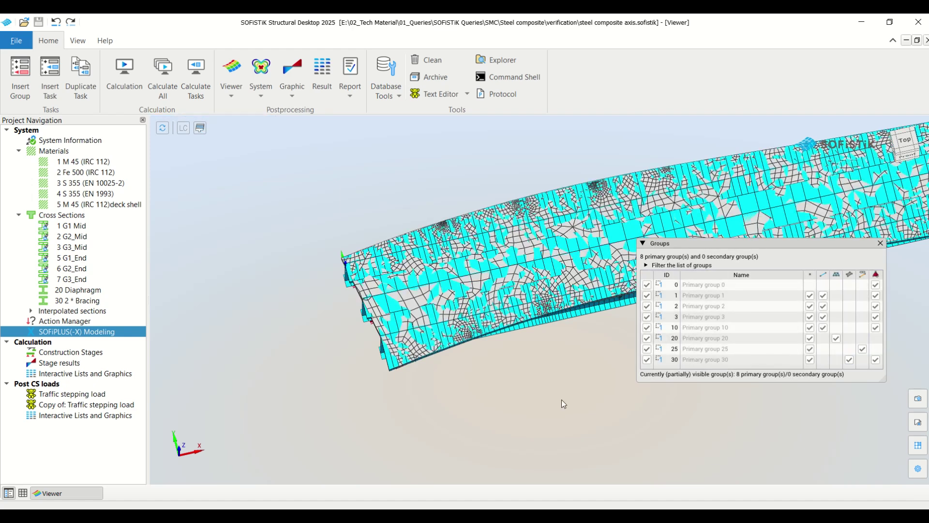